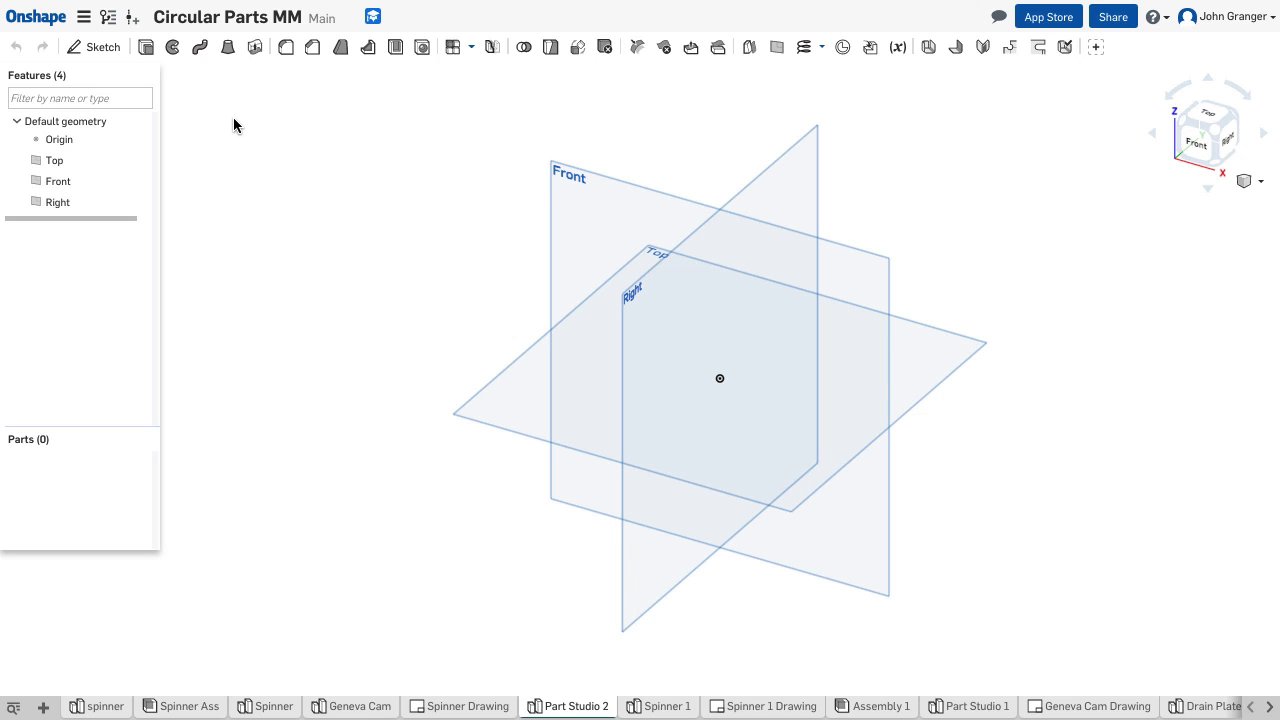
# Start a sketch on the Top plane and view it normal to the plane.
pyautogui.click(103, 50)
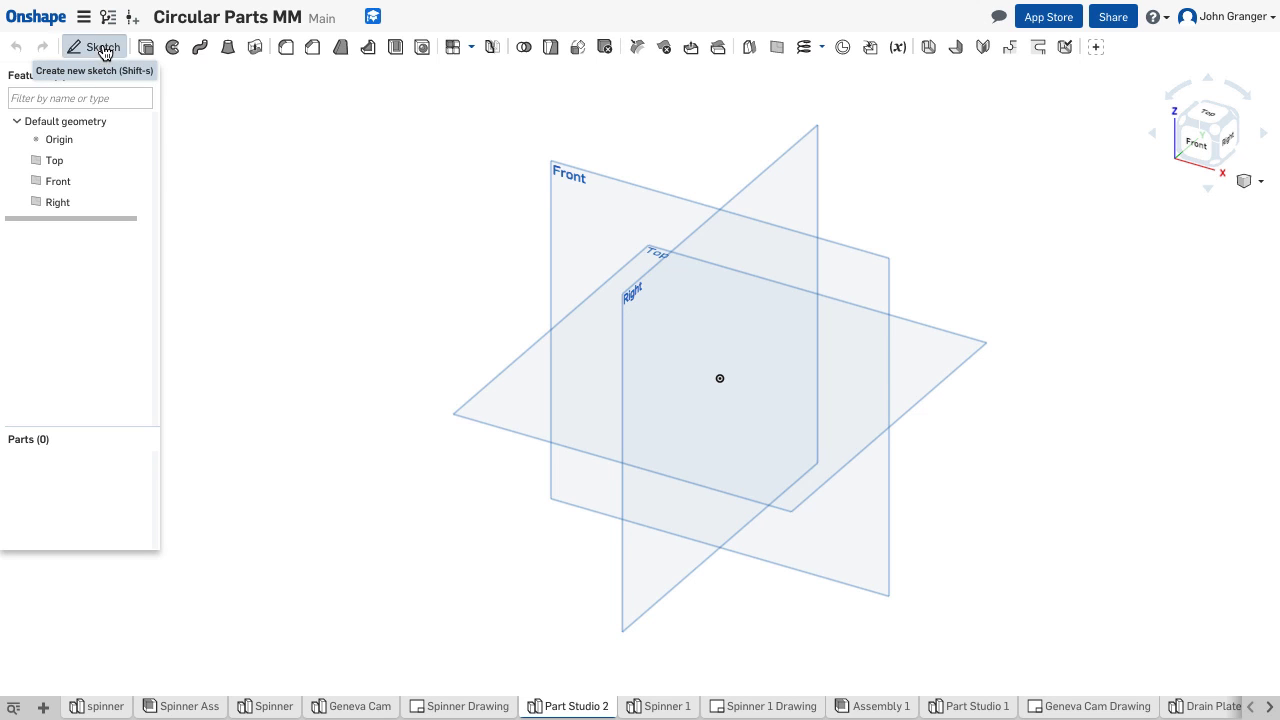
pyautogui.click(531, 382)
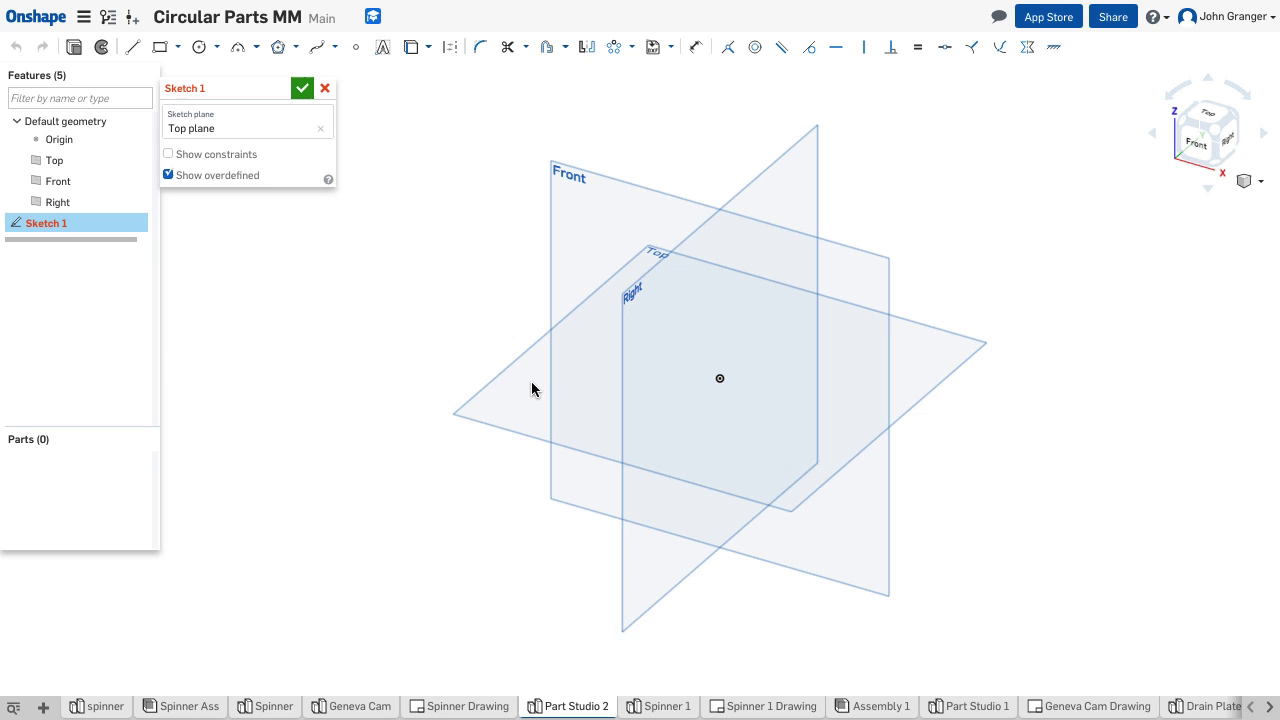
pyautogui.rightClick(223, 277)
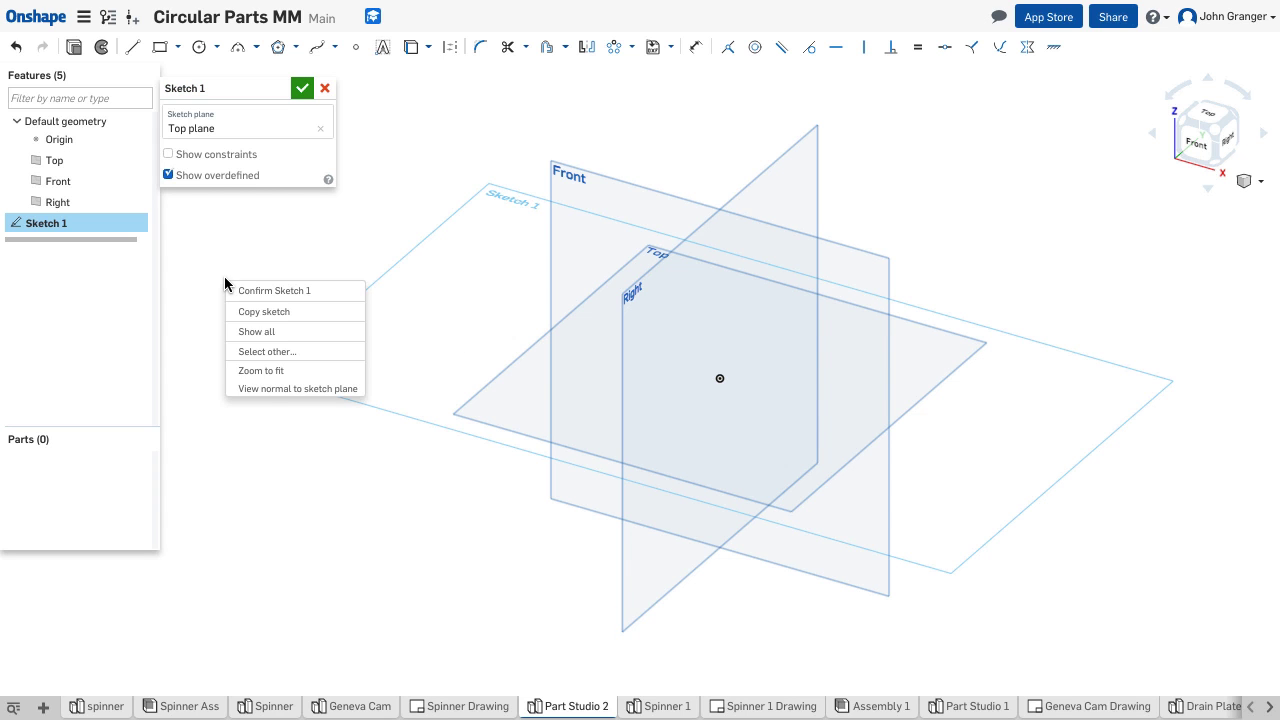
pyautogui.click(265, 390)
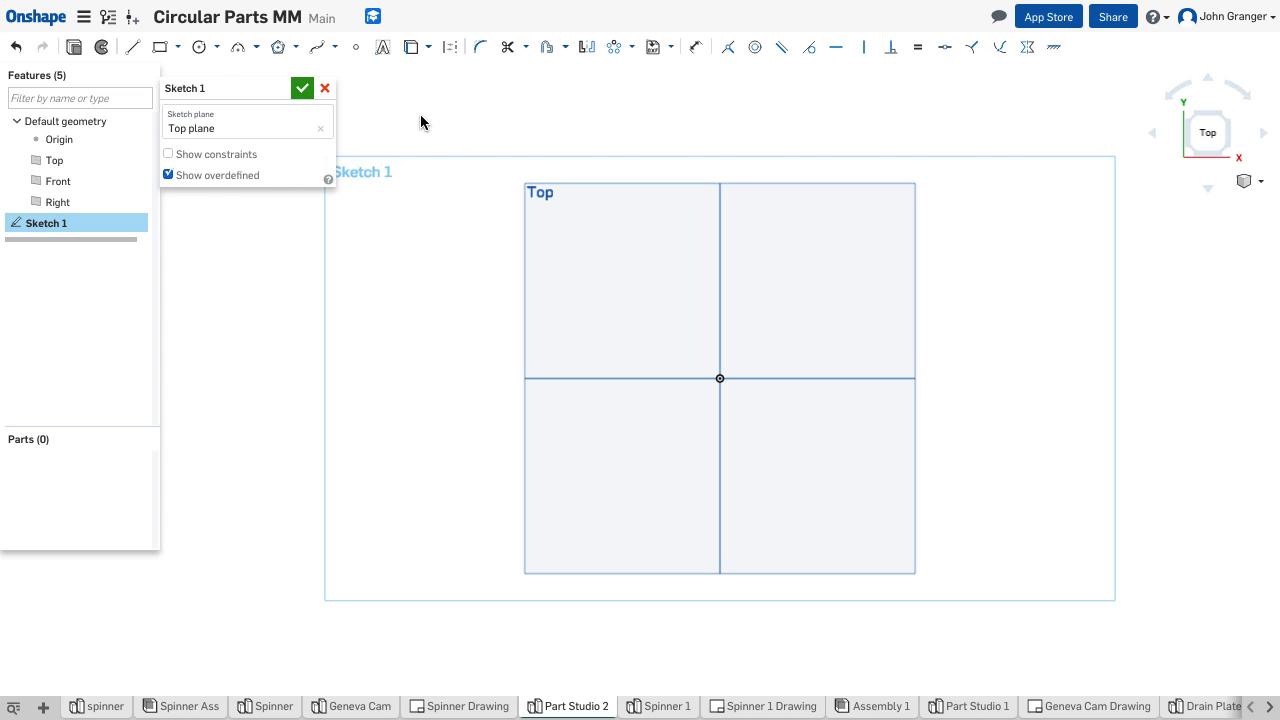
# Draw two concentric center-point circles at the origin, Ø15 and Ø30.
pyautogui.click(201, 50)
pyautogui.click(720, 378)
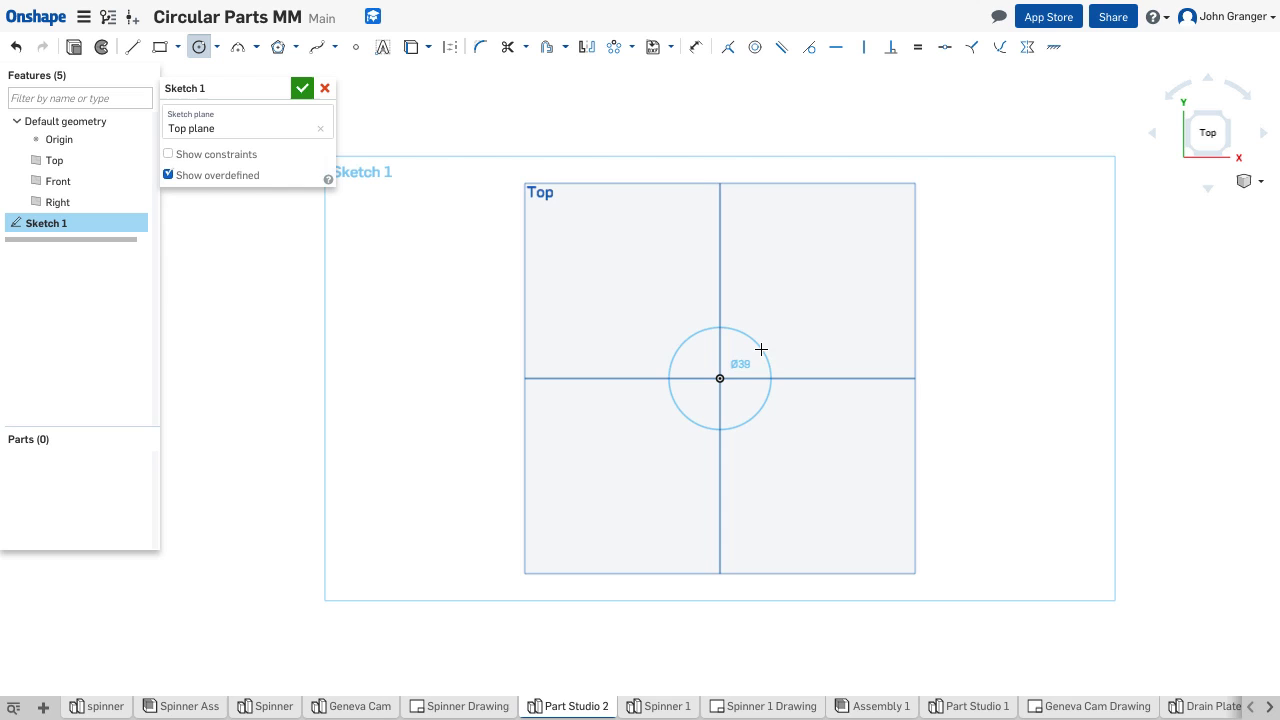
pyautogui.click(763, 351)
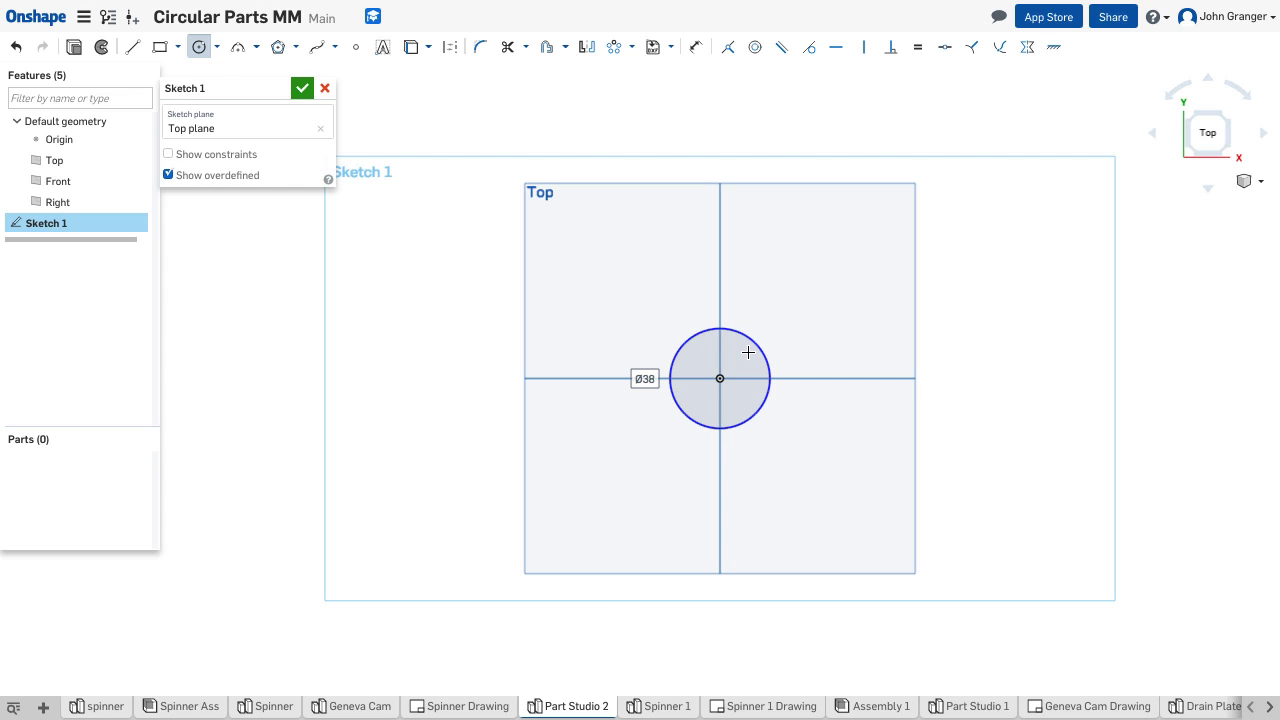
pyautogui.write('15')
pyautogui.press('Return')
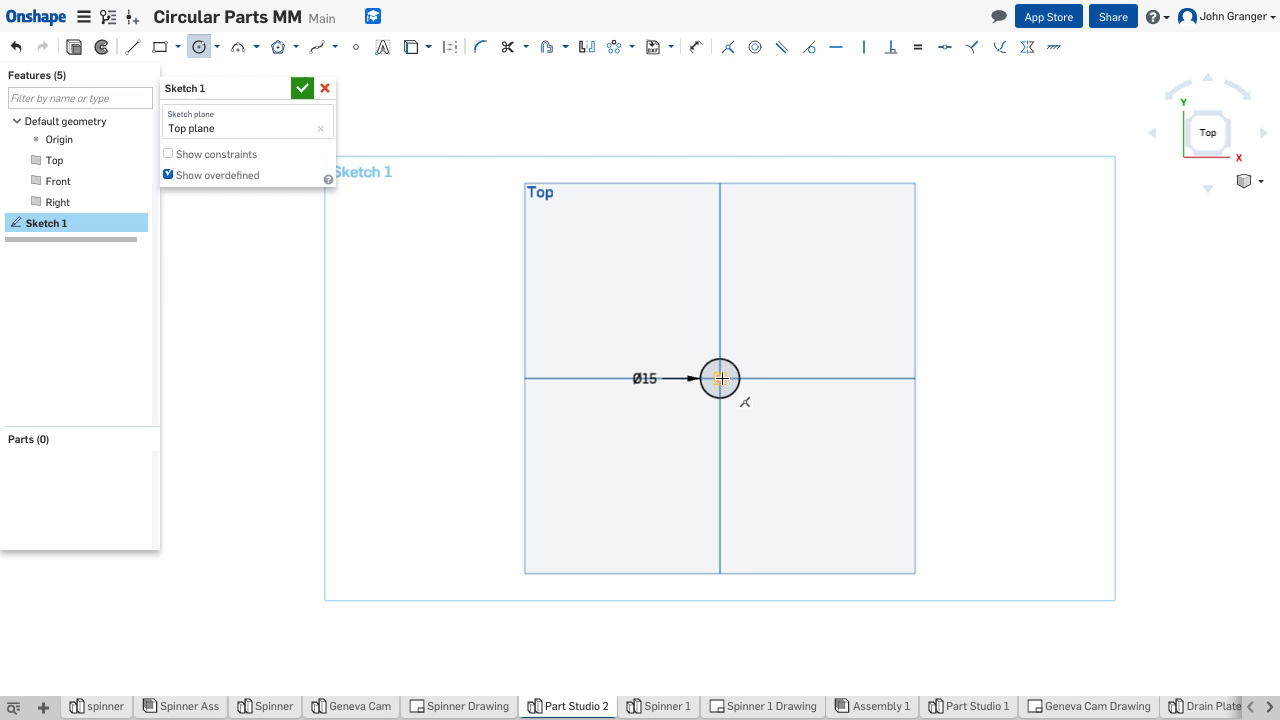
pyautogui.click(720, 378)
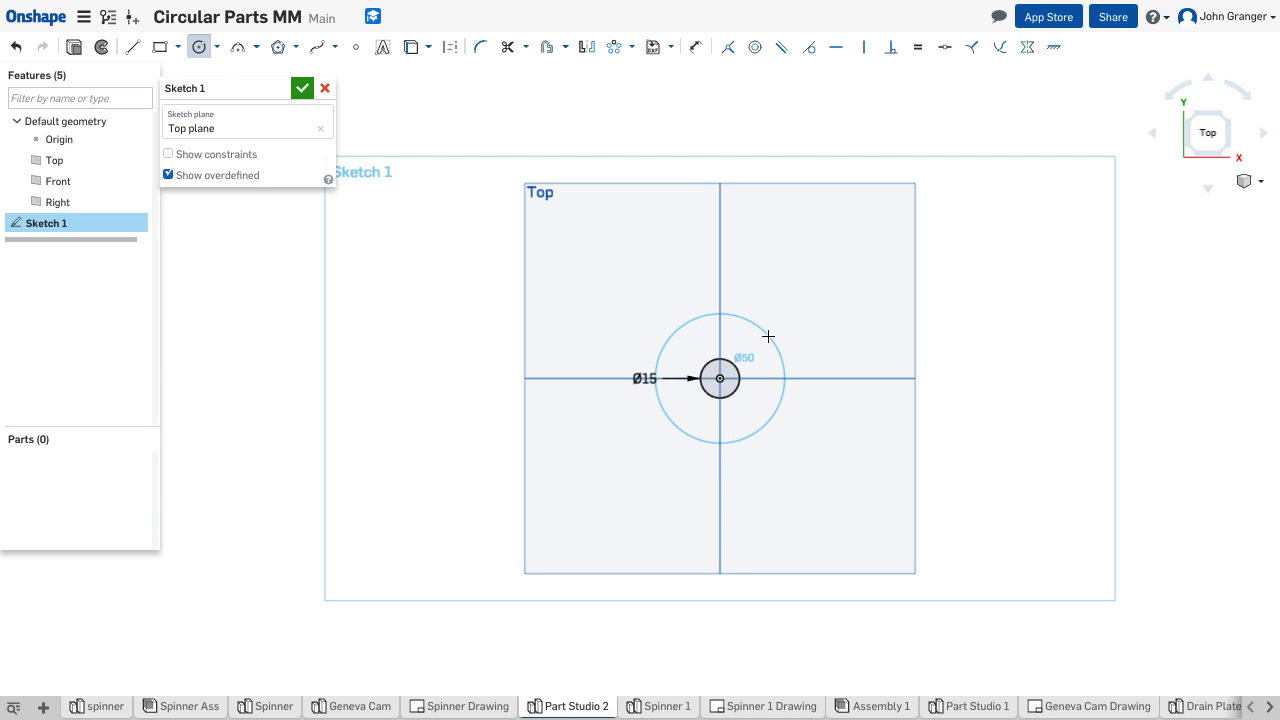
pyautogui.click(768, 337)
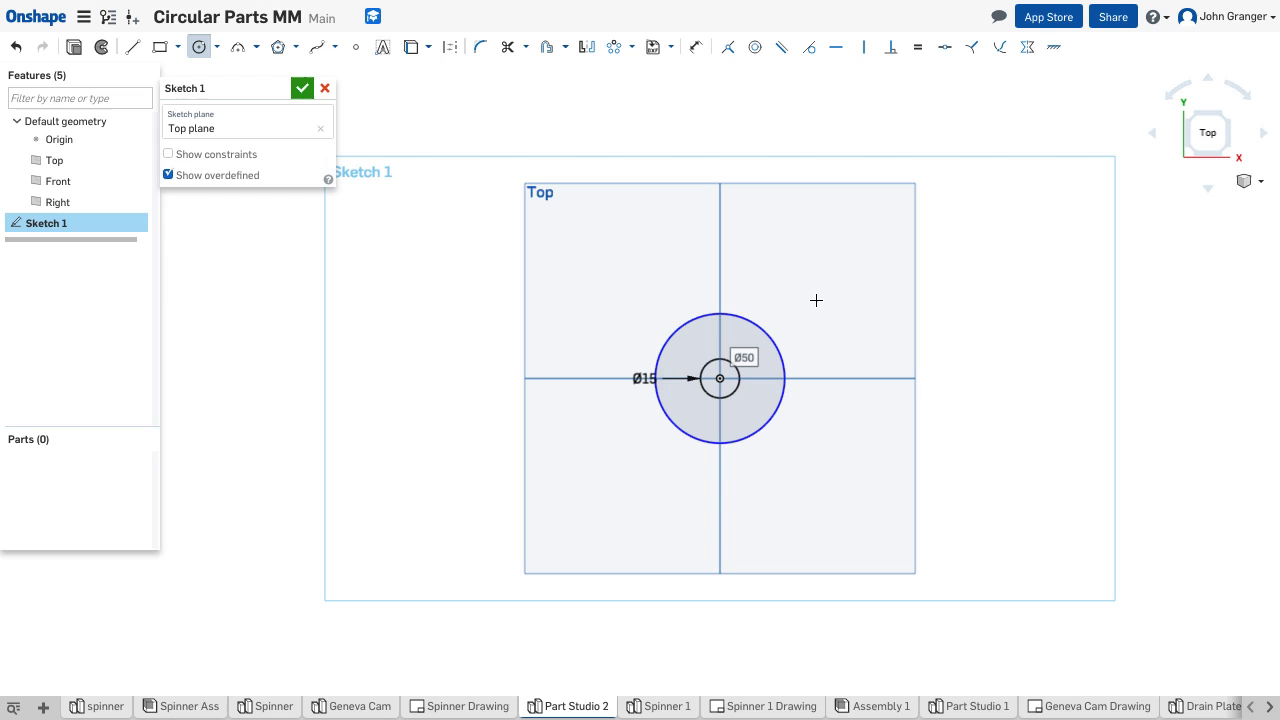
pyautogui.write('30')
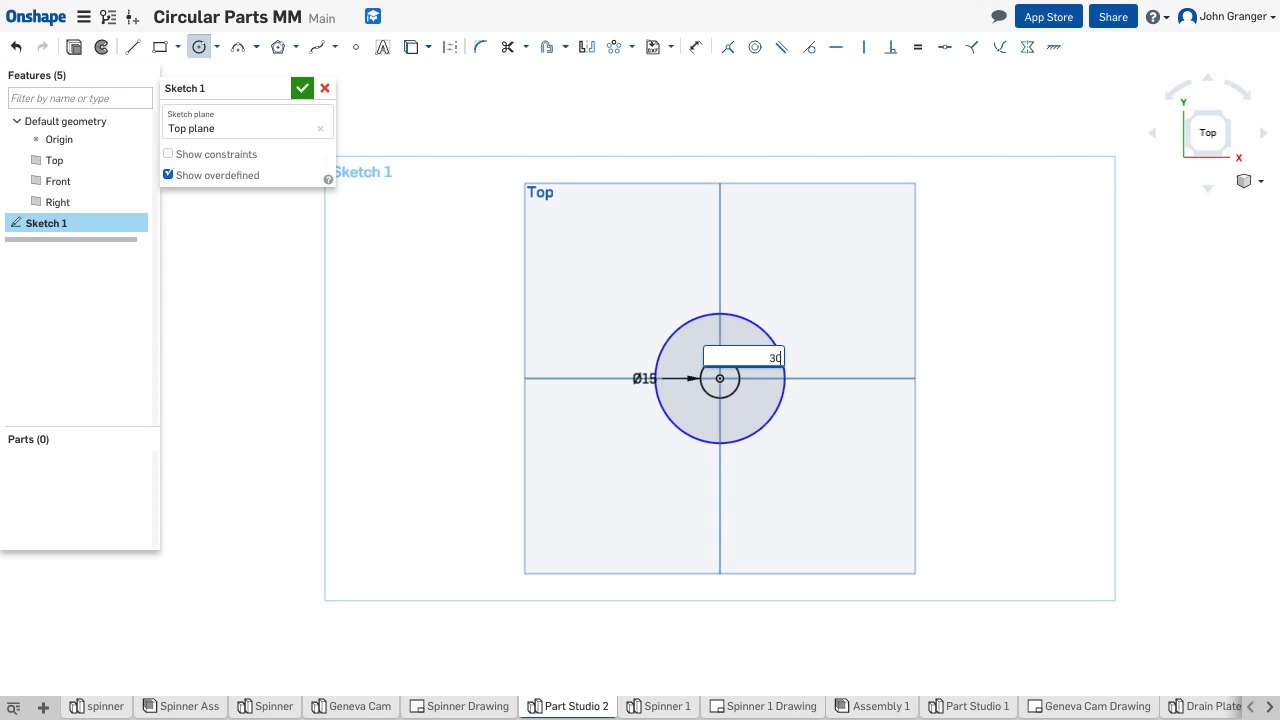
pyautogui.press('Return')
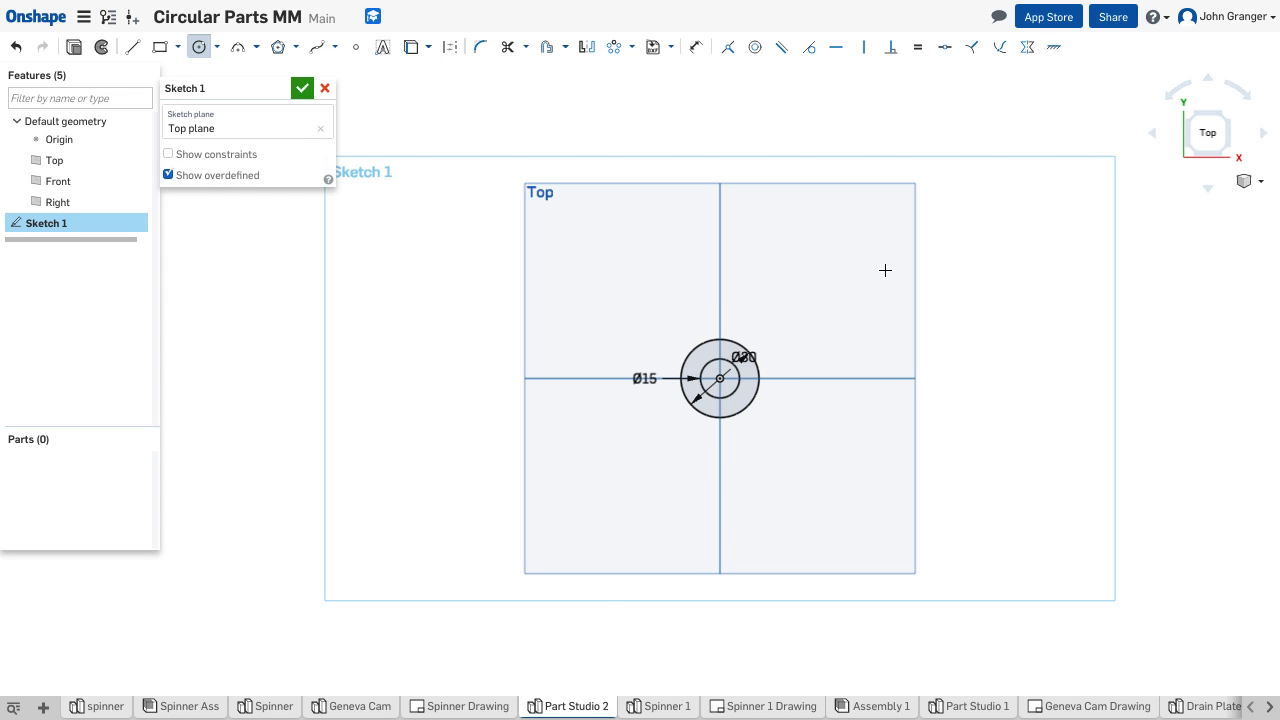
# Reposition the dimension labels, Ø30 to the left and Ø15 below the circles.
pyautogui.press('Escape')
pyautogui.scroll(5, 815, 333)
pyautogui.moveTo(782, 315); pyautogui.dragTo(530, 302)
pyautogui.moveTo(531, 370); pyautogui.dragTo(561, 453)
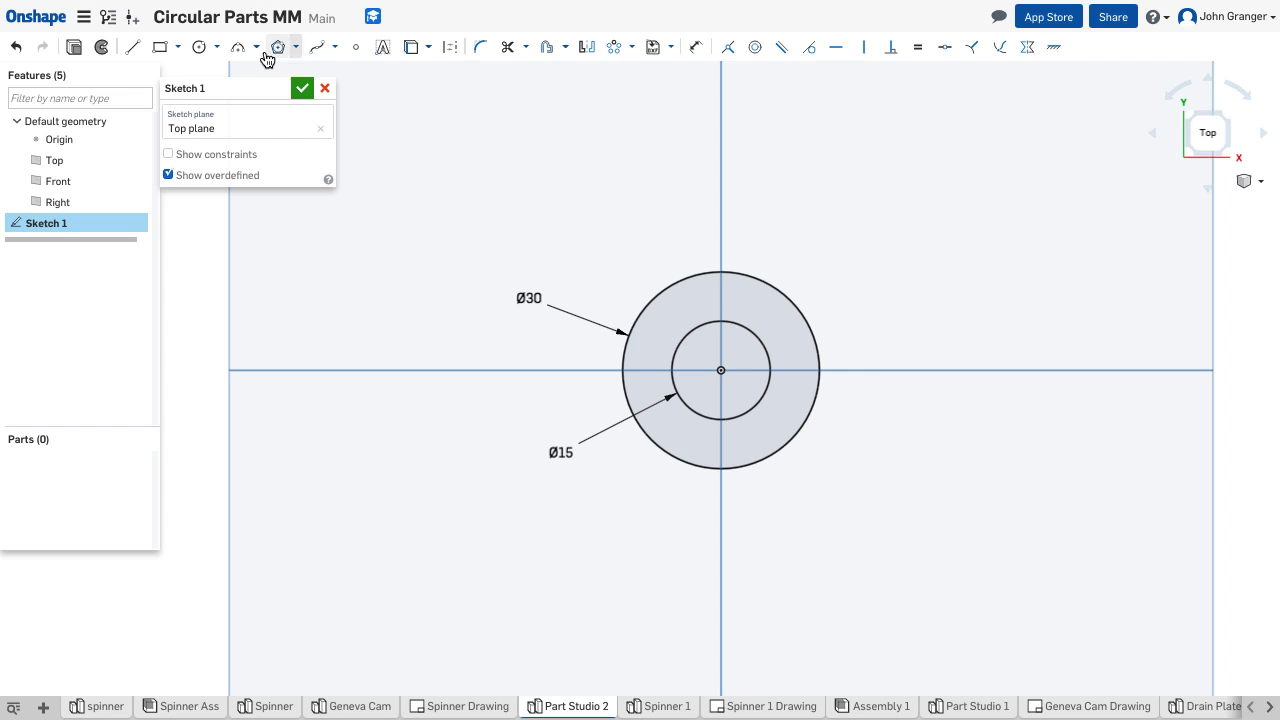
# Draw a vertical construction line downward from the circles' centre.
pyautogui.click(135, 48)
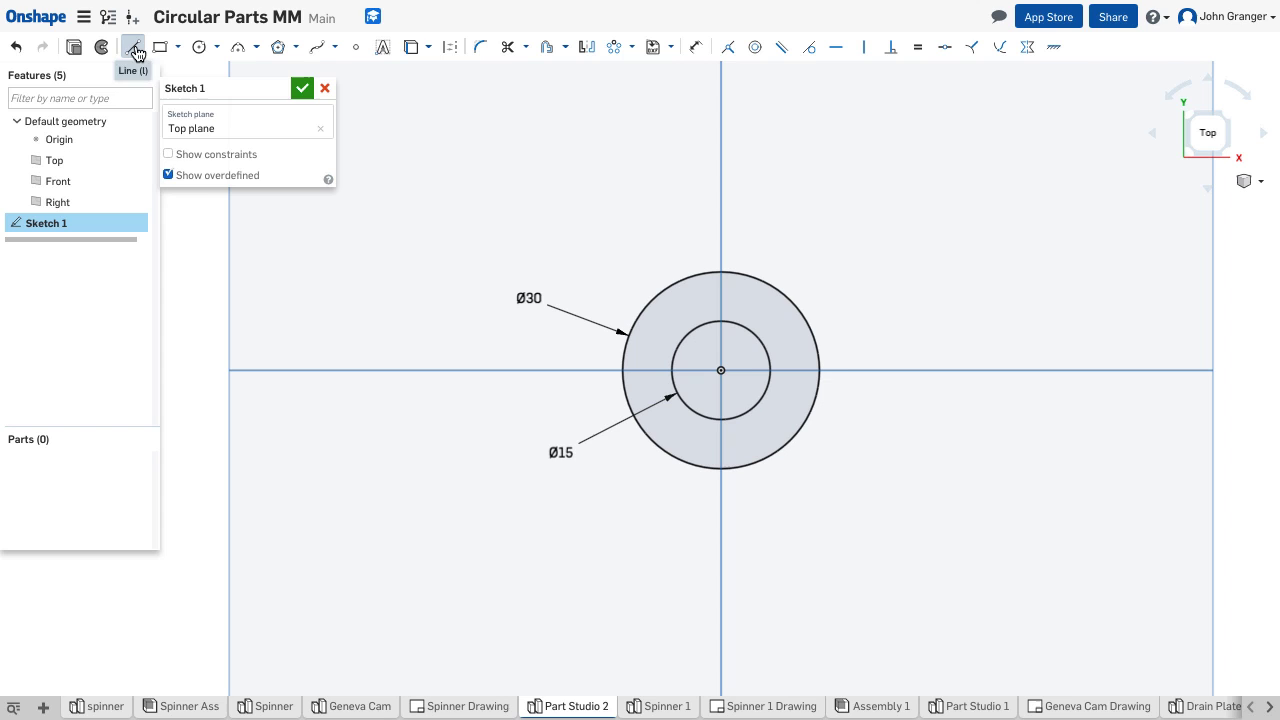
pyautogui.click(449, 47)
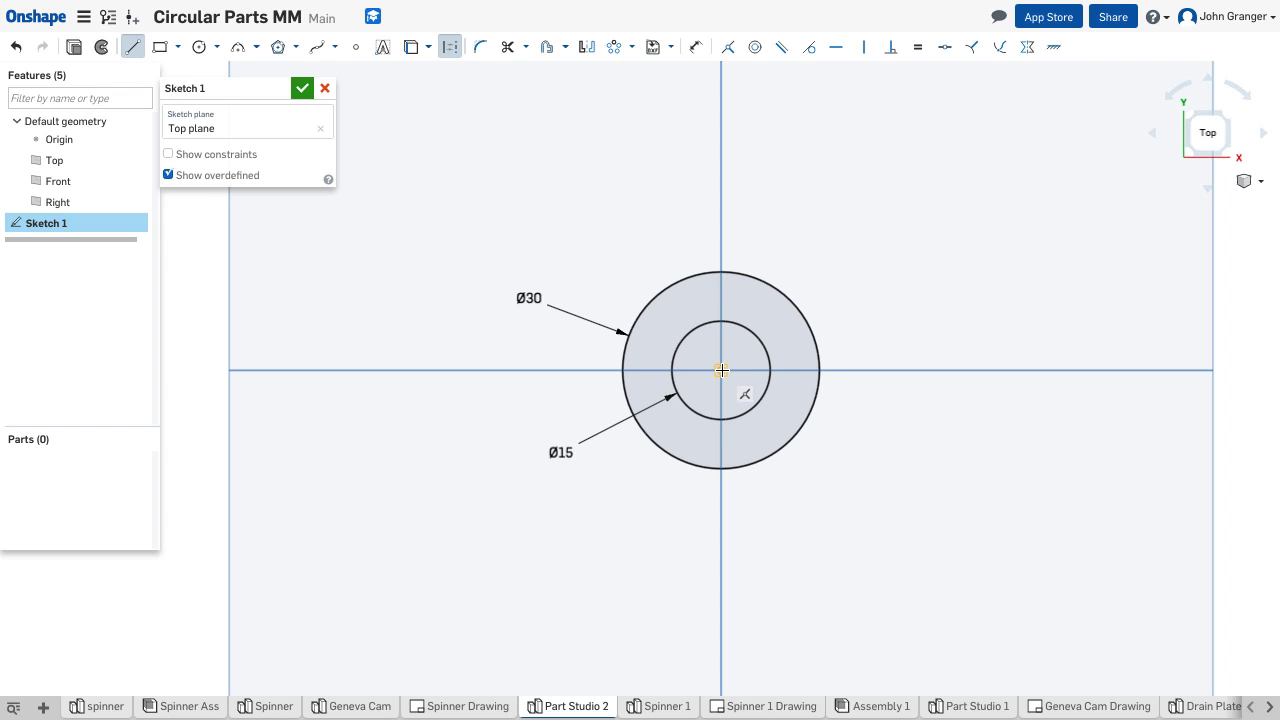
pyautogui.click(721, 370)
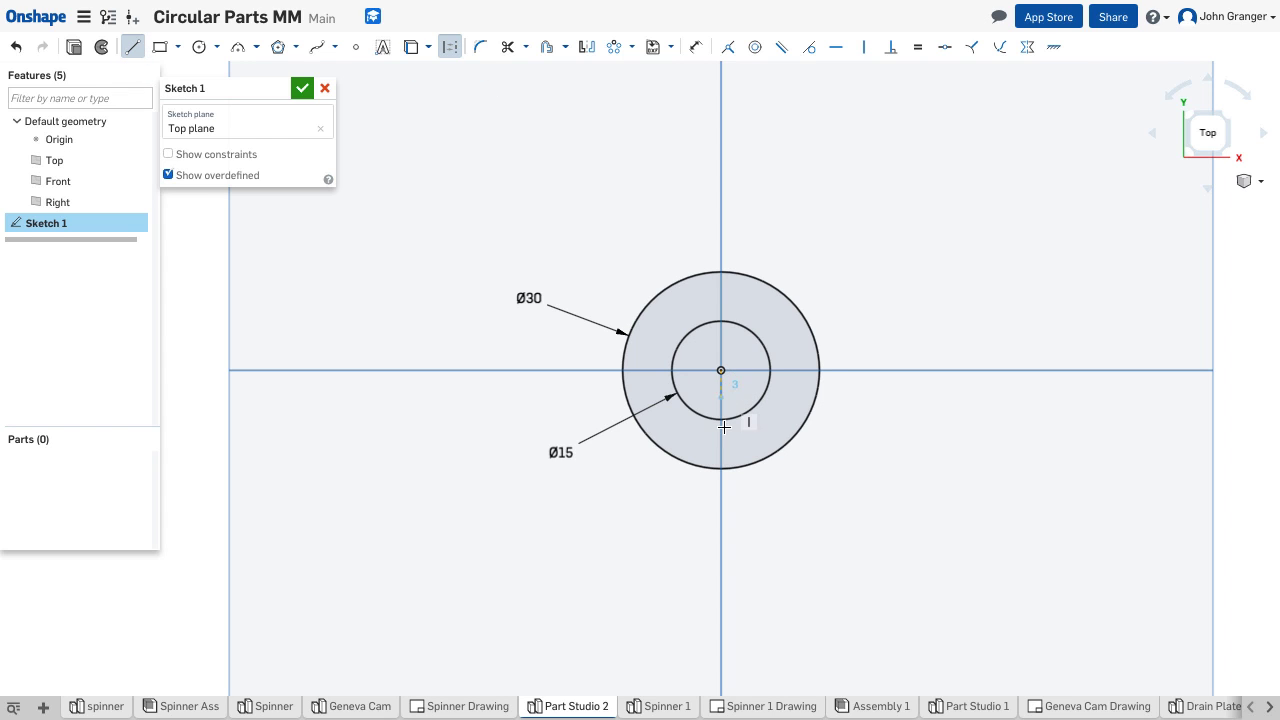
pyautogui.click(721, 577)
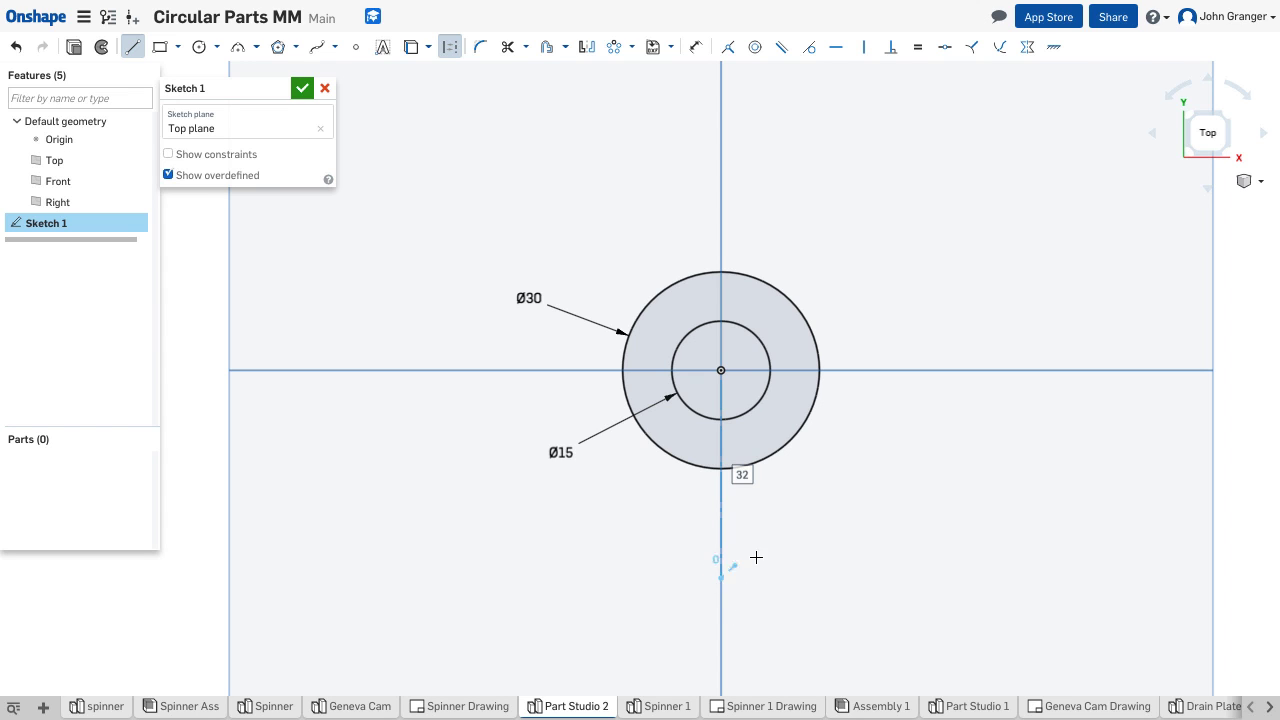
pyautogui.rightClick(826, 533)
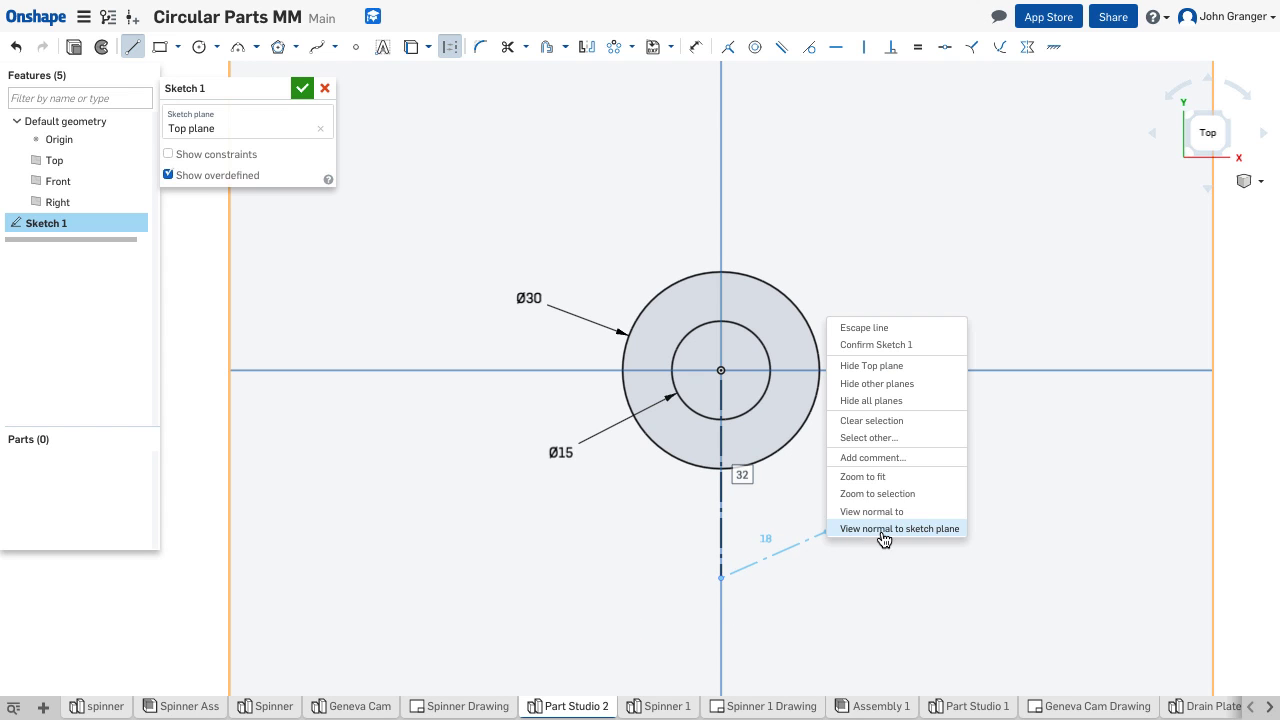
pyautogui.click(899, 336)
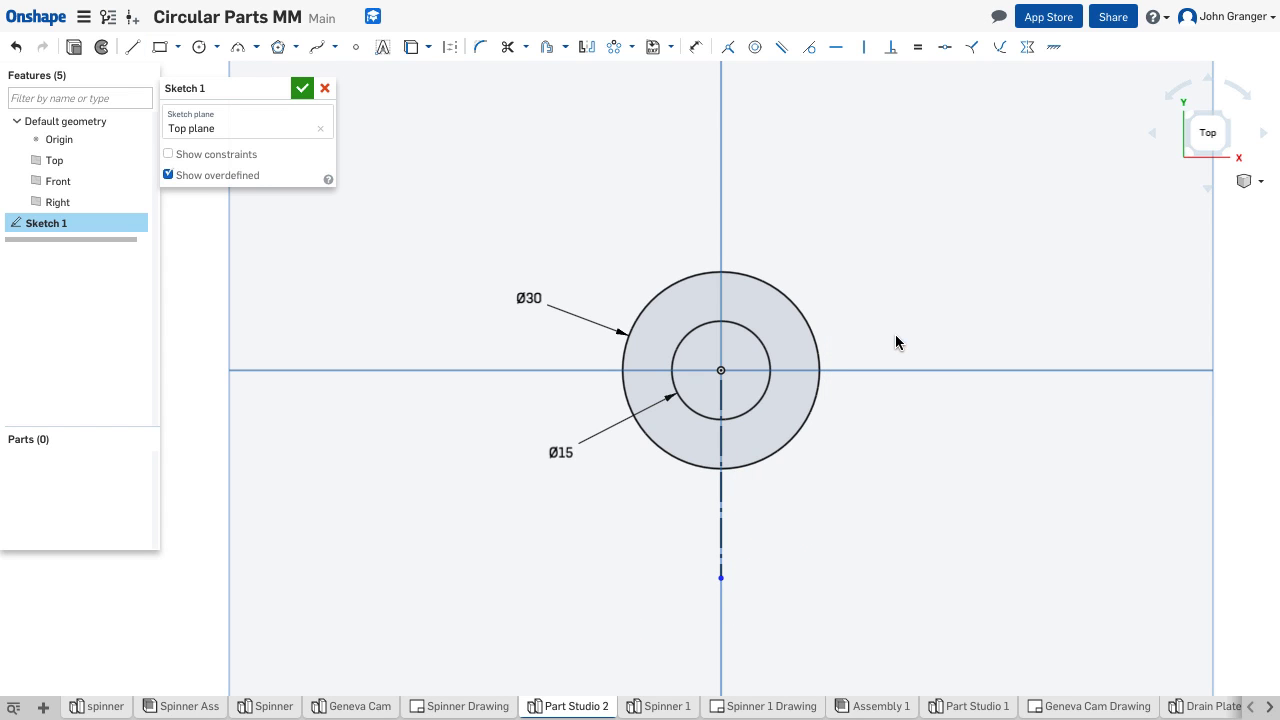
# Dimension the construction line's length to 25.
pyautogui.click(696, 50)
pyautogui.click(721, 482)
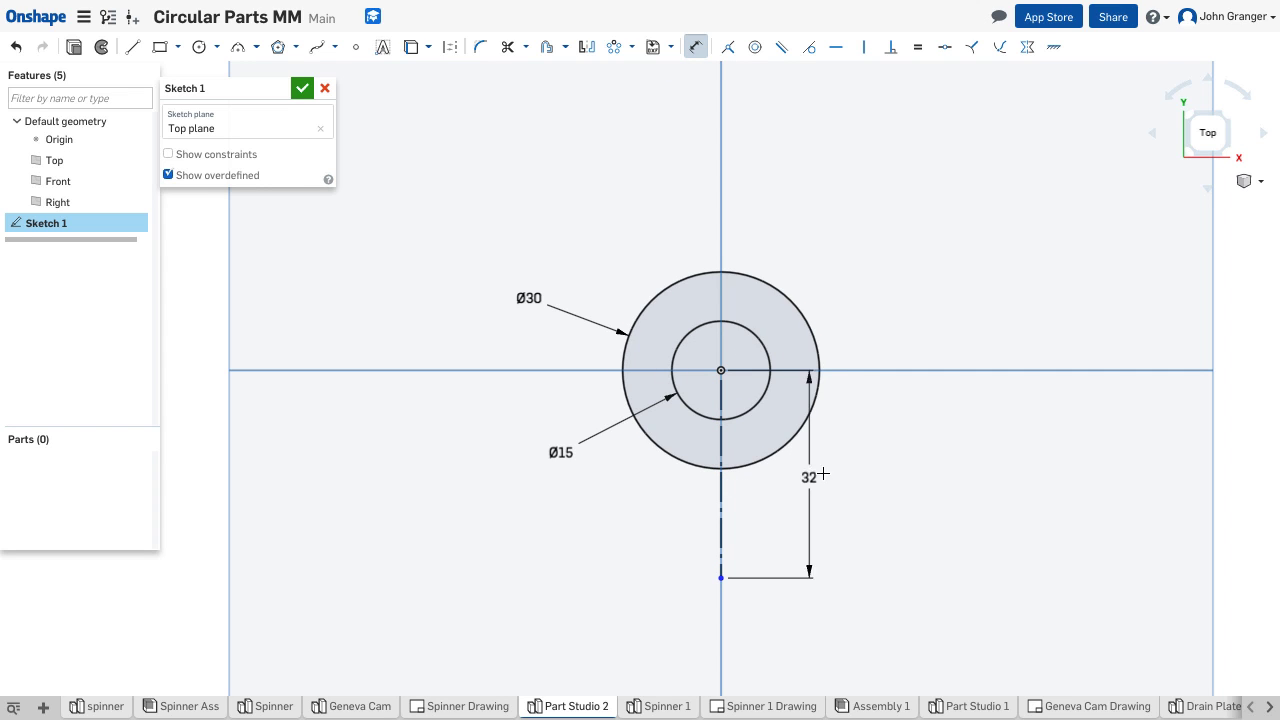
pyautogui.click(866, 468)
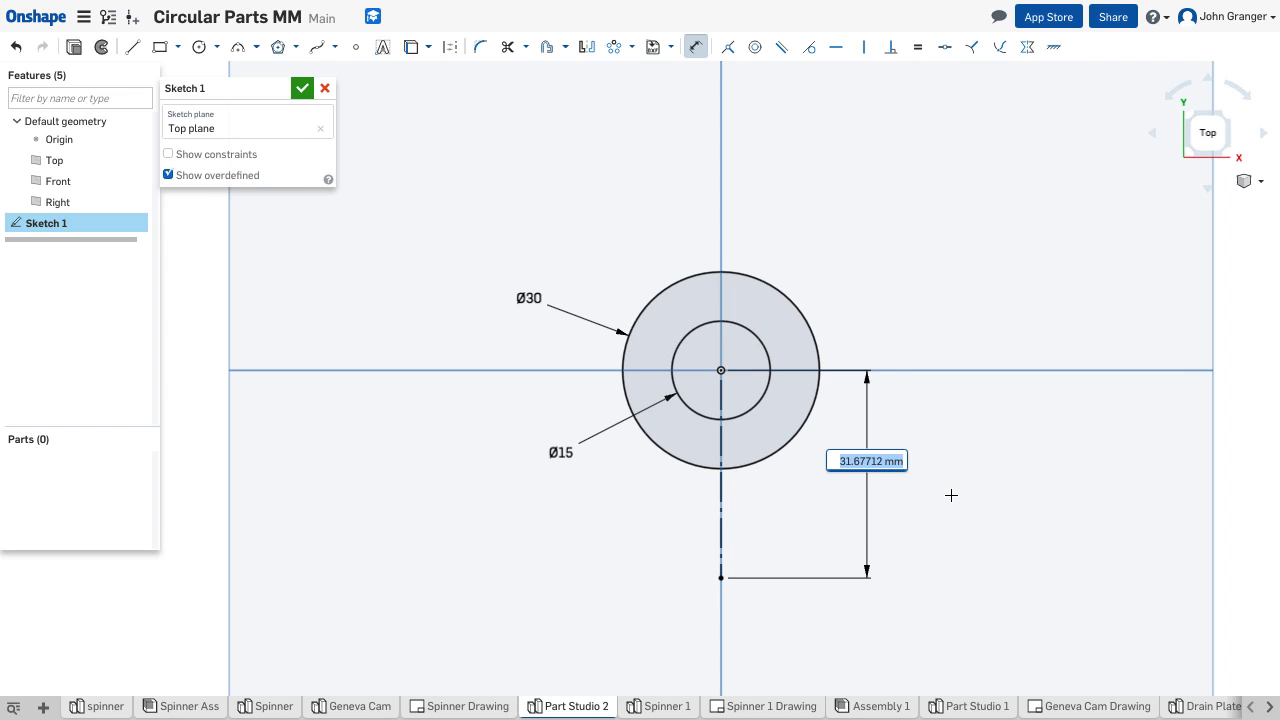
pyautogui.write('25')
pyautogui.press('Return')
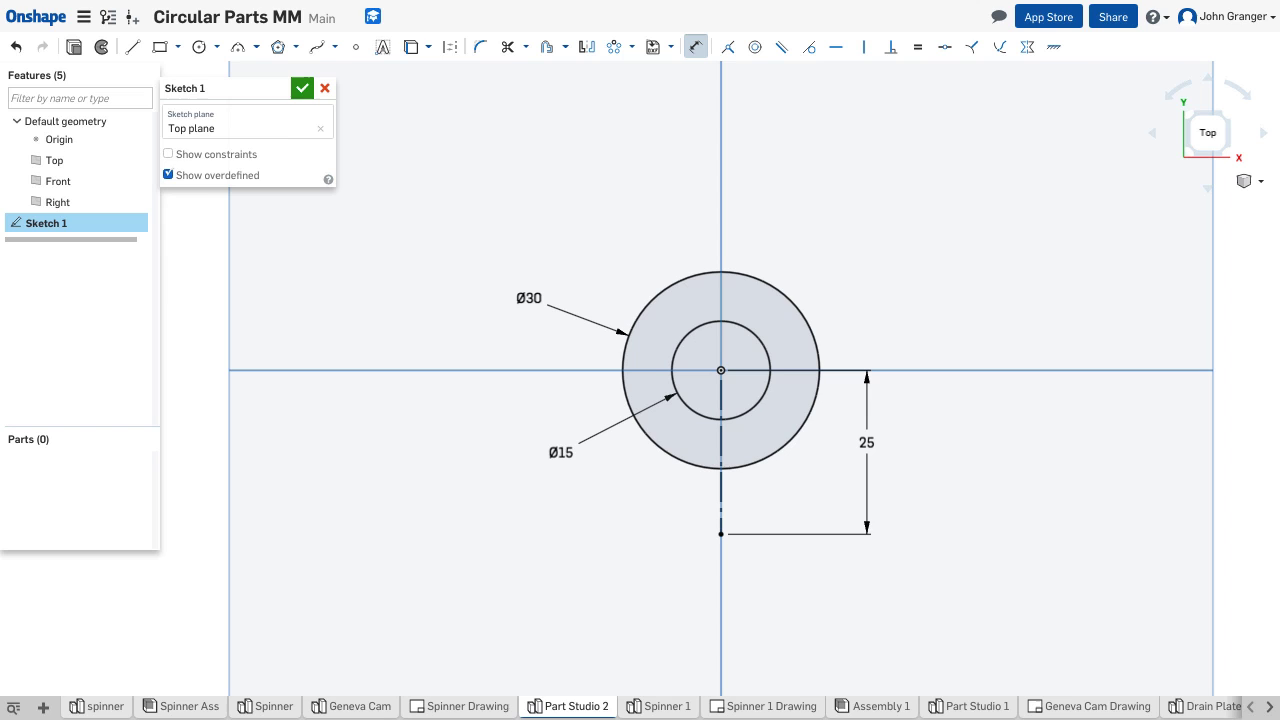
# Draw a Ø30 circle centred on the construction line's lower end.
pyautogui.scroll(-1, 966, 460)
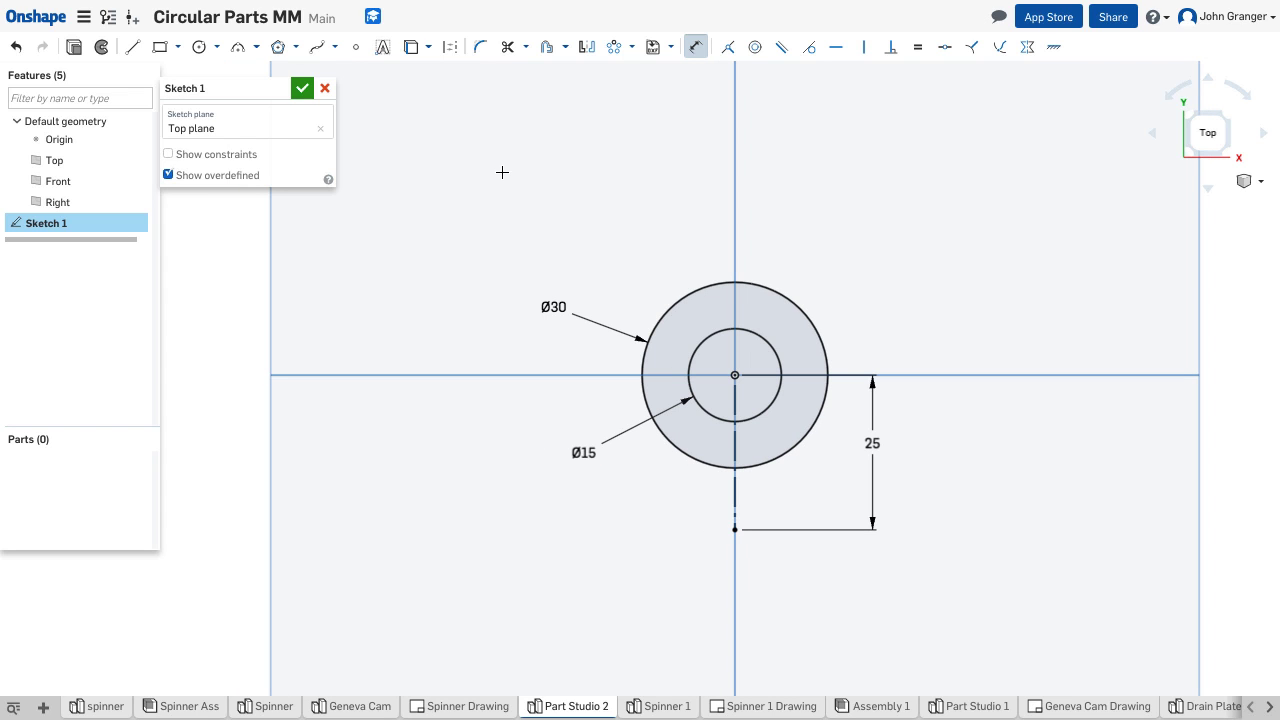
pyautogui.click(199, 47)
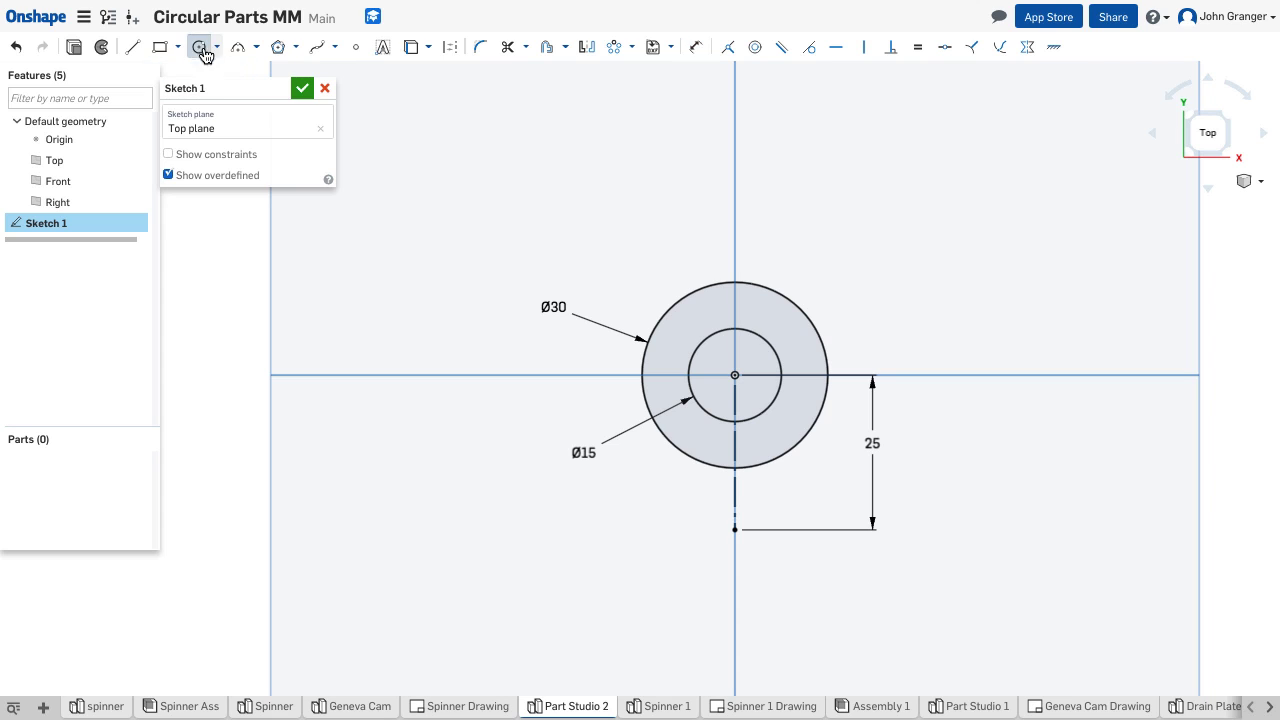
pyautogui.click(735, 529)
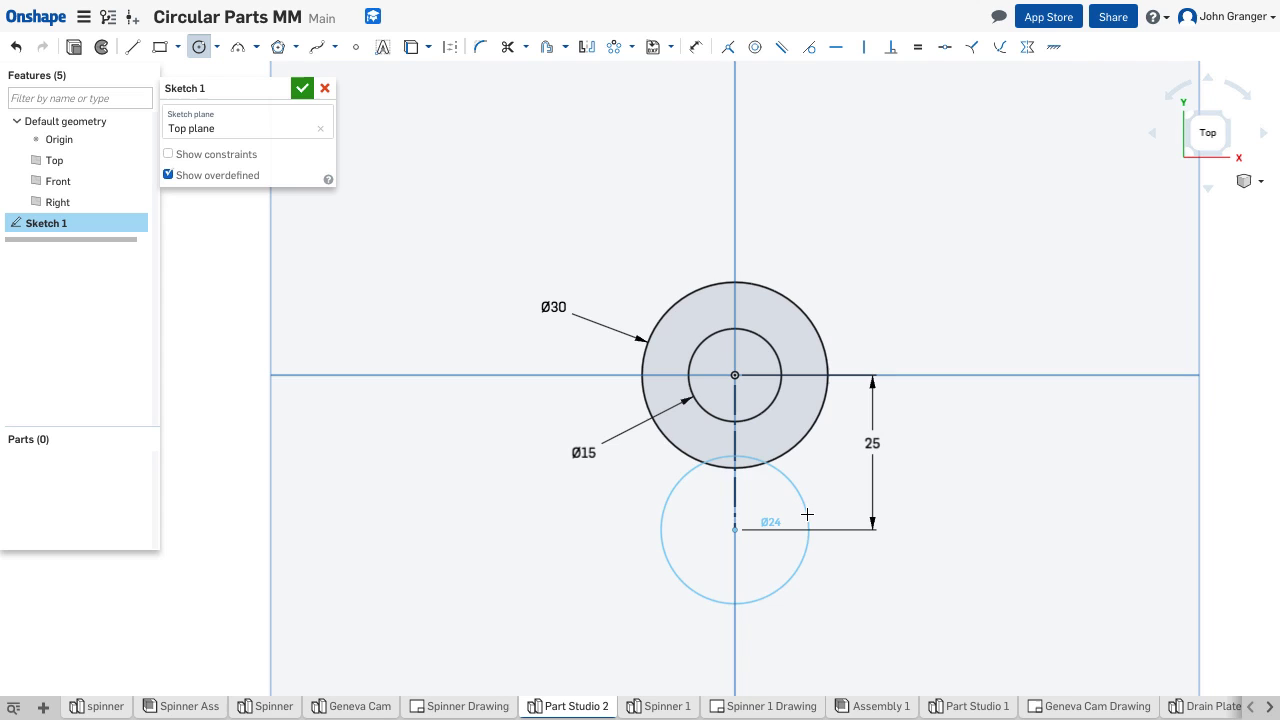
pyautogui.click(808, 515)
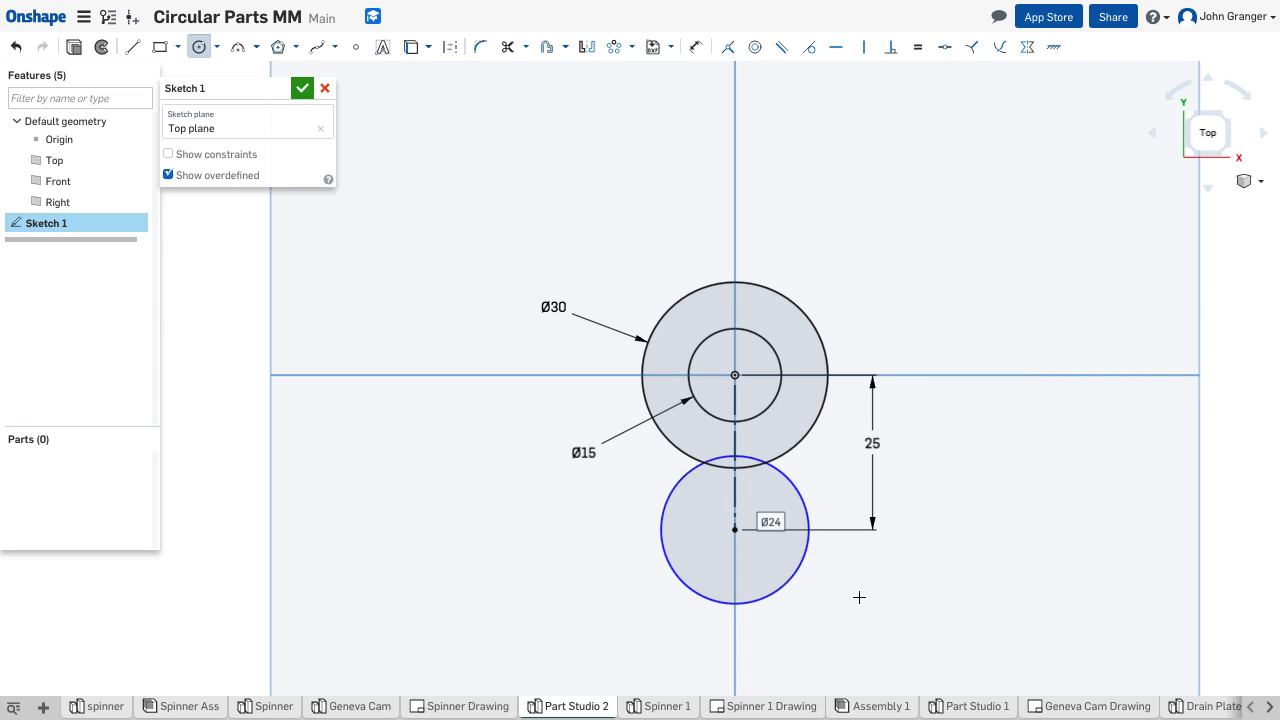
pyautogui.write('30')
pyautogui.press('Return')
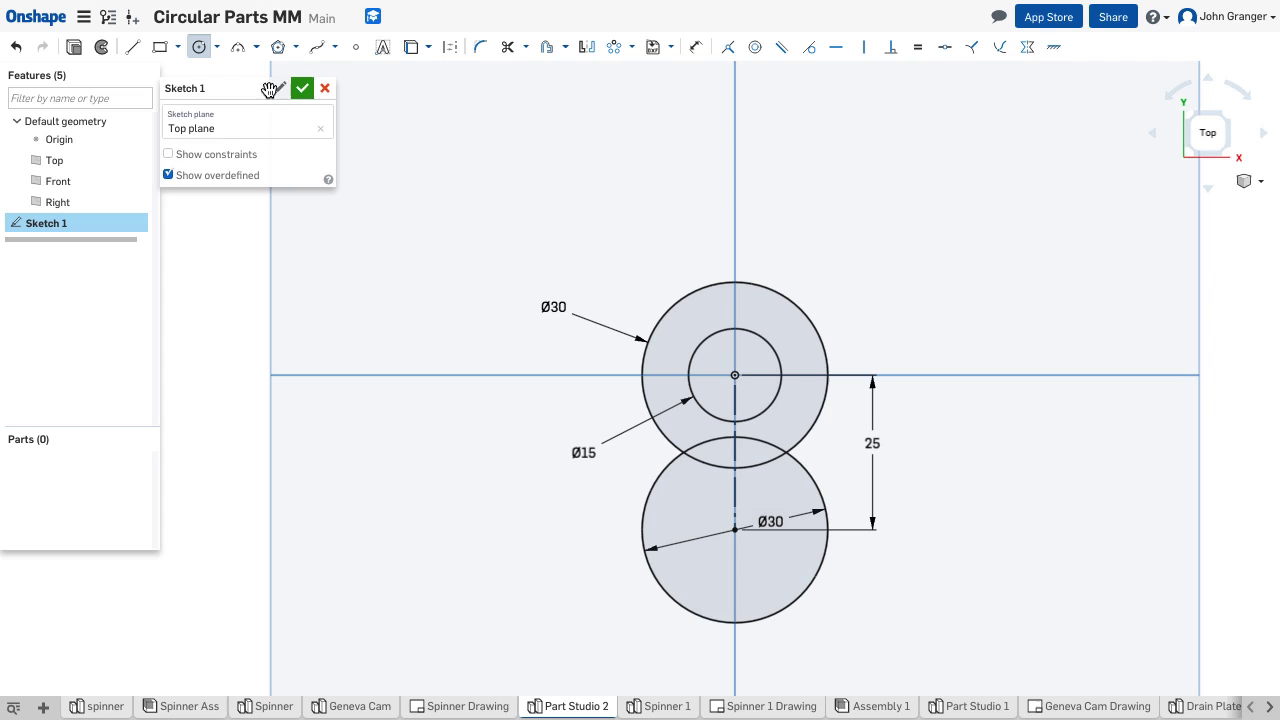
# Add a concentric Ø20 circle inside it and move both dimension labels outside the lobe.
pyautogui.click(734, 530)
pyautogui.click(698, 496)
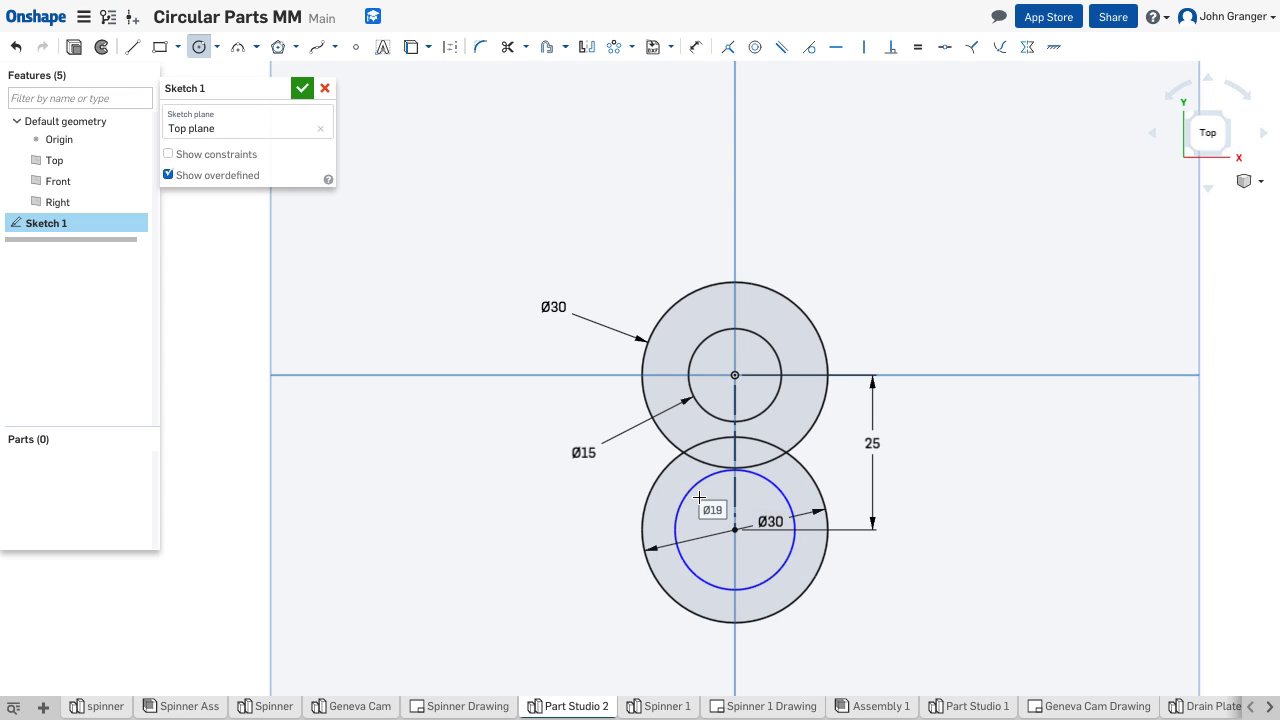
pyautogui.write('20')
pyautogui.press('Return')
pyautogui.rightClick(957, 193)
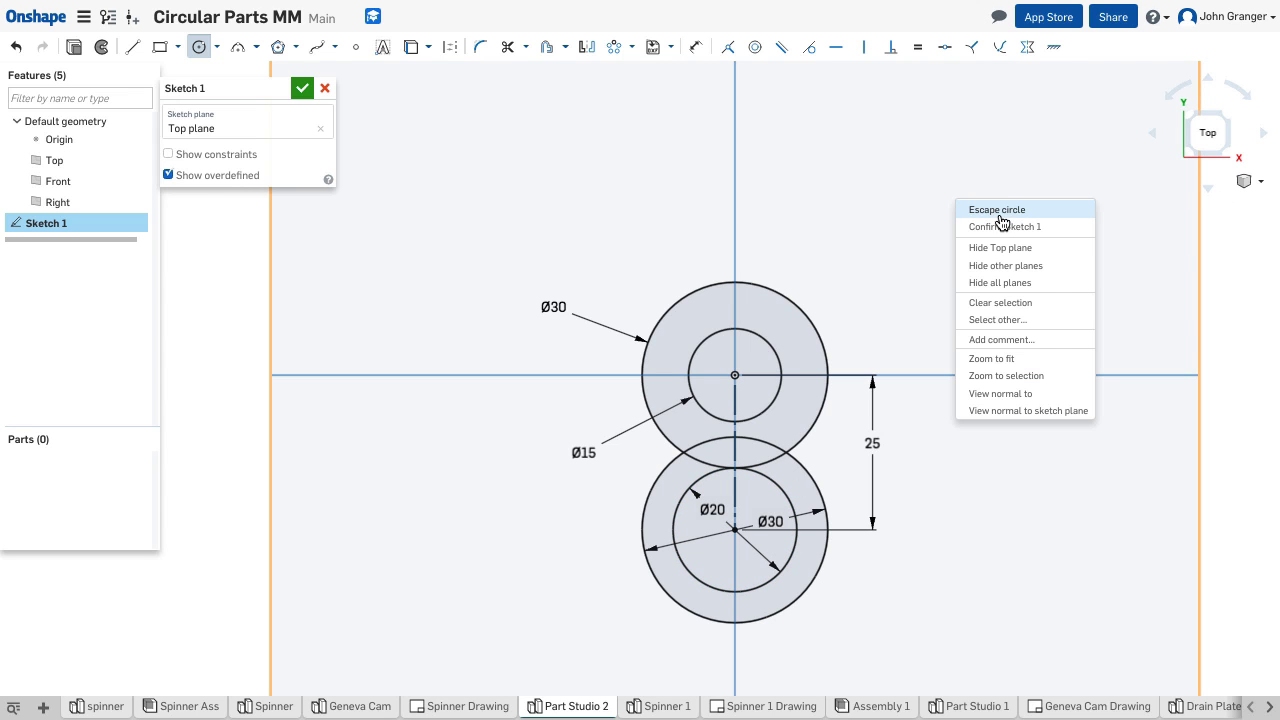
pyautogui.click(998, 217)
pyautogui.moveTo(770, 521); pyautogui.dragTo(606, 517)
pyautogui.moveTo(712, 510); pyautogui.dragTo(600, 575)
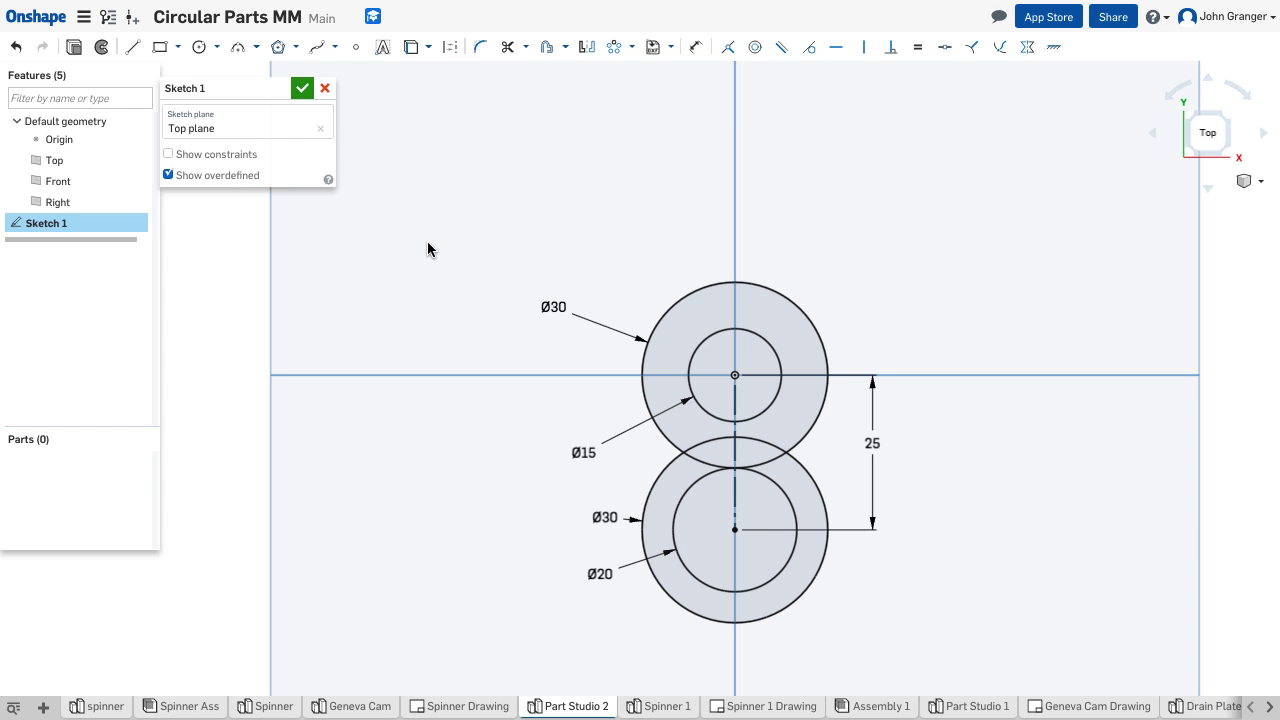
# Circular-pattern the lower Ø30 and Ø20 circles, count 3, spanning 240° around the hub.
pyautogui.click(633, 49)
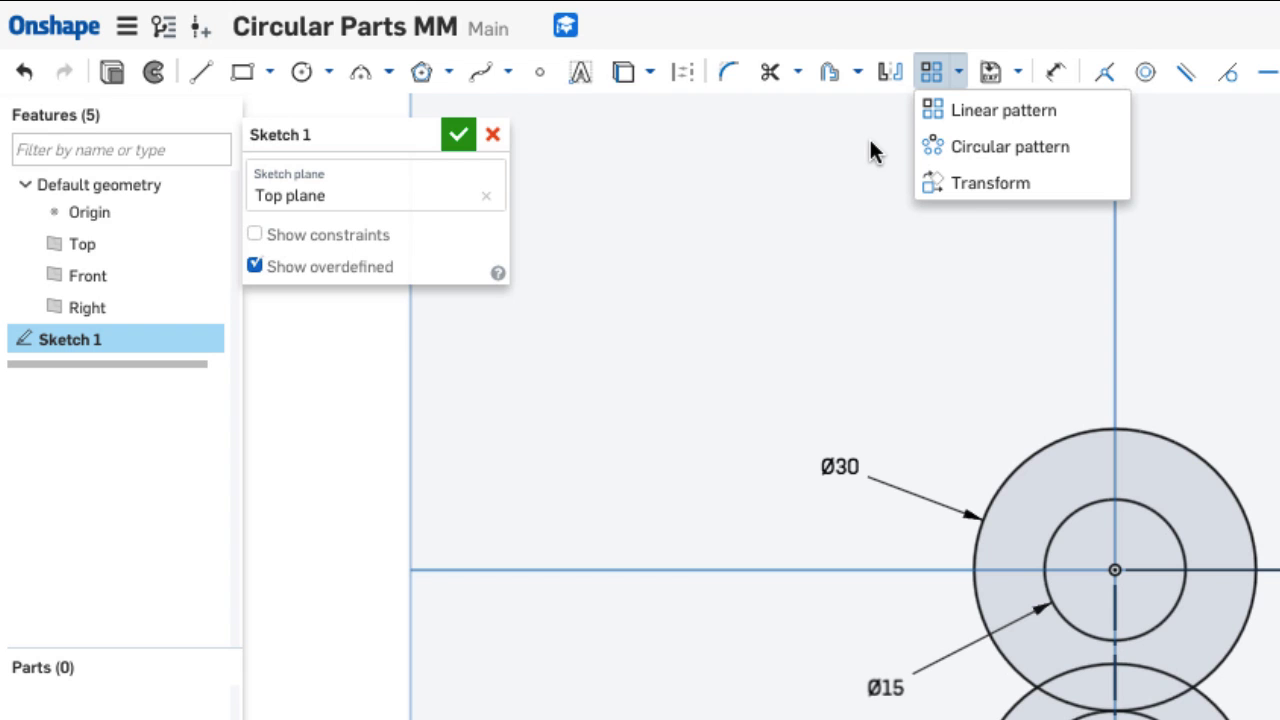
pyautogui.click(1047, 160)
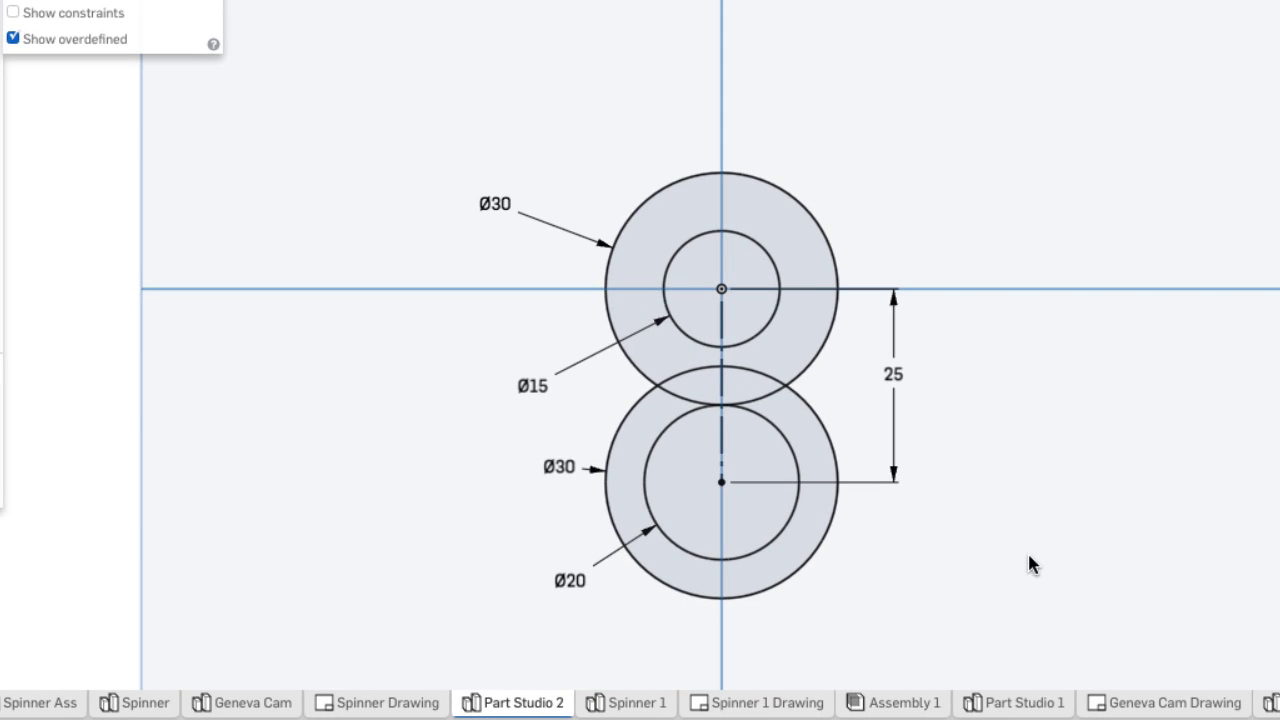
pyautogui.click(801, 437)
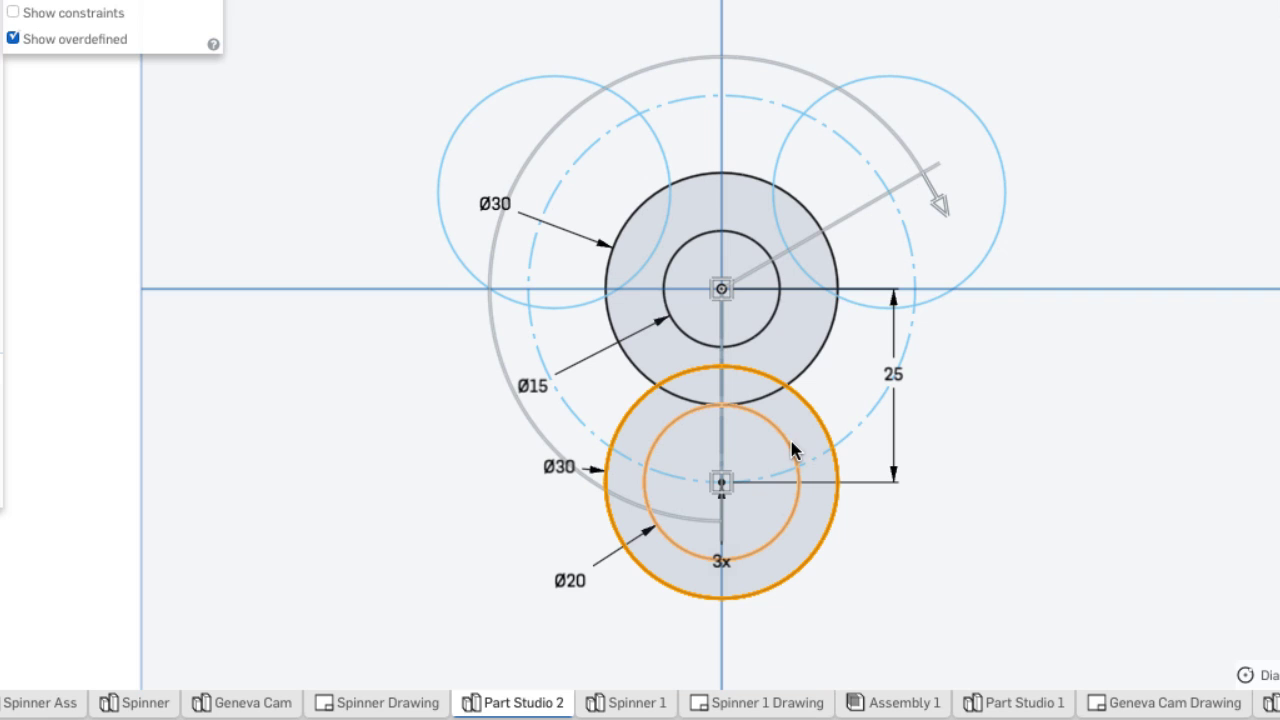
pyautogui.click(788, 450)
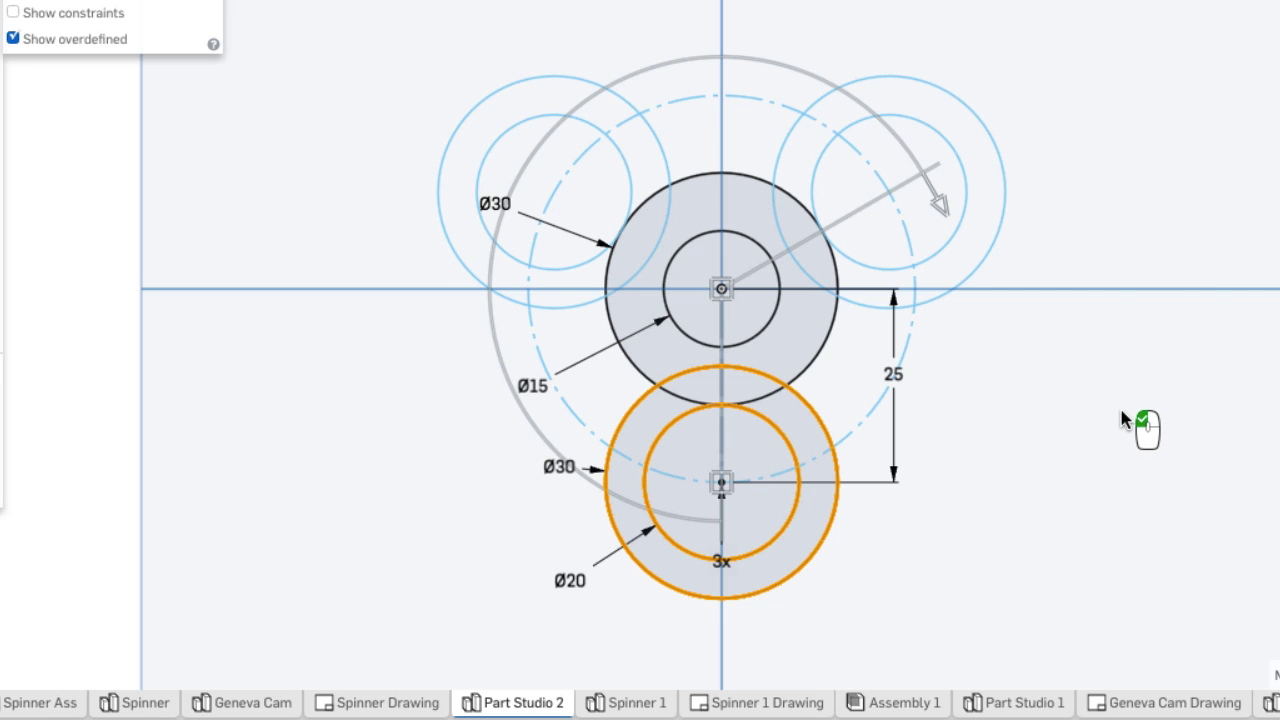
pyautogui.moveTo(721, 561); pyautogui.dragTo(998, 574)
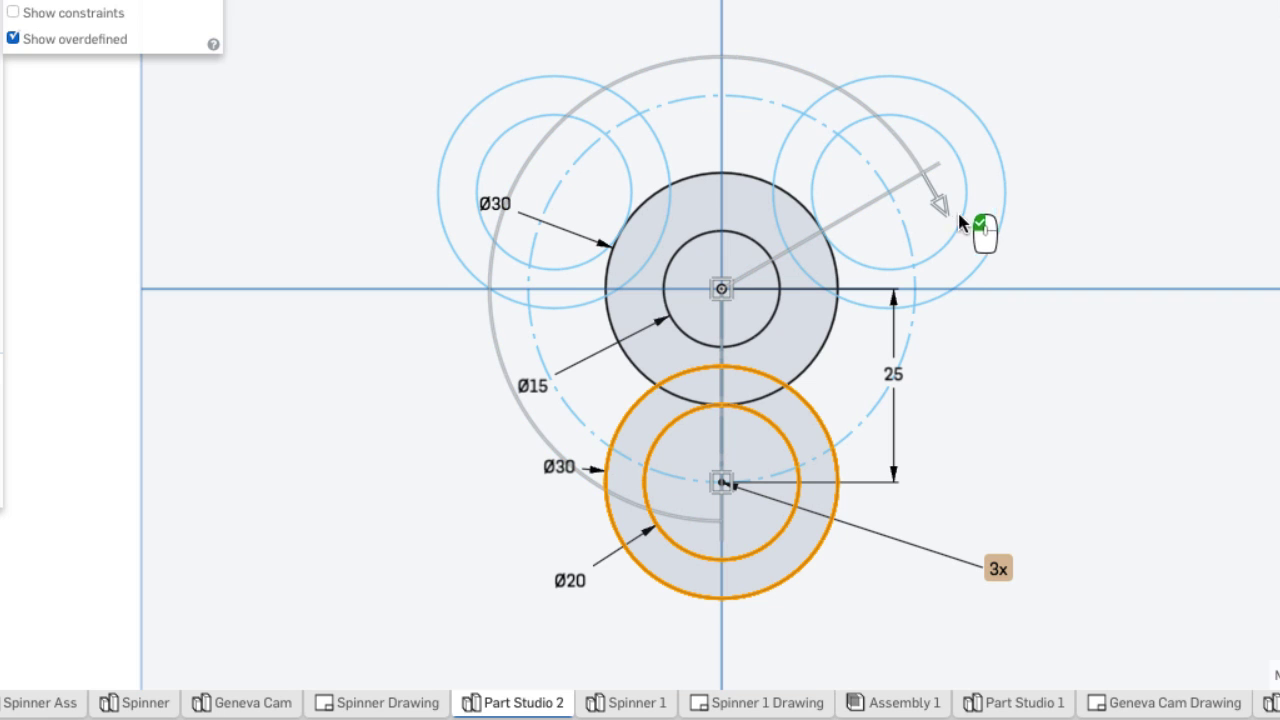
pyautogui.moveTo(941, 205)
pyautogui.mouseDown()
pyautogui.moveTo(849, 107)
pyautogui.moveTo(800, 80)
pyautogui.moveTo(943, 222)
pyautogui.moveTo(882, 118)
pyautogui.moveTo(948, 226)
pyautogui.mouseUp()
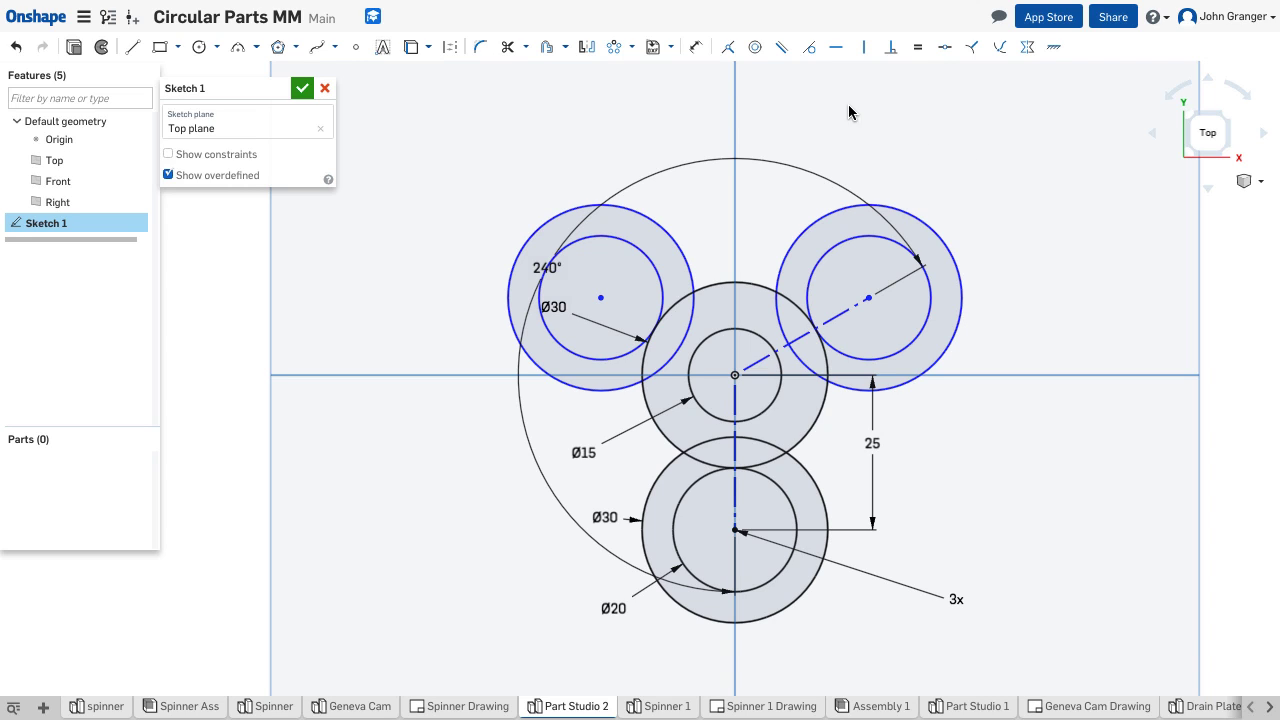
# Fix the right lobe's centre point so the sketch is fully defined.
pyautogui.click(1055, 48)
pyautogui.click(868, 298)
# Close Sketch 1 and switch the viewport to an isometric view.
pyautogui.click(303, 89)
pyautogui.rightClick(246, 161)
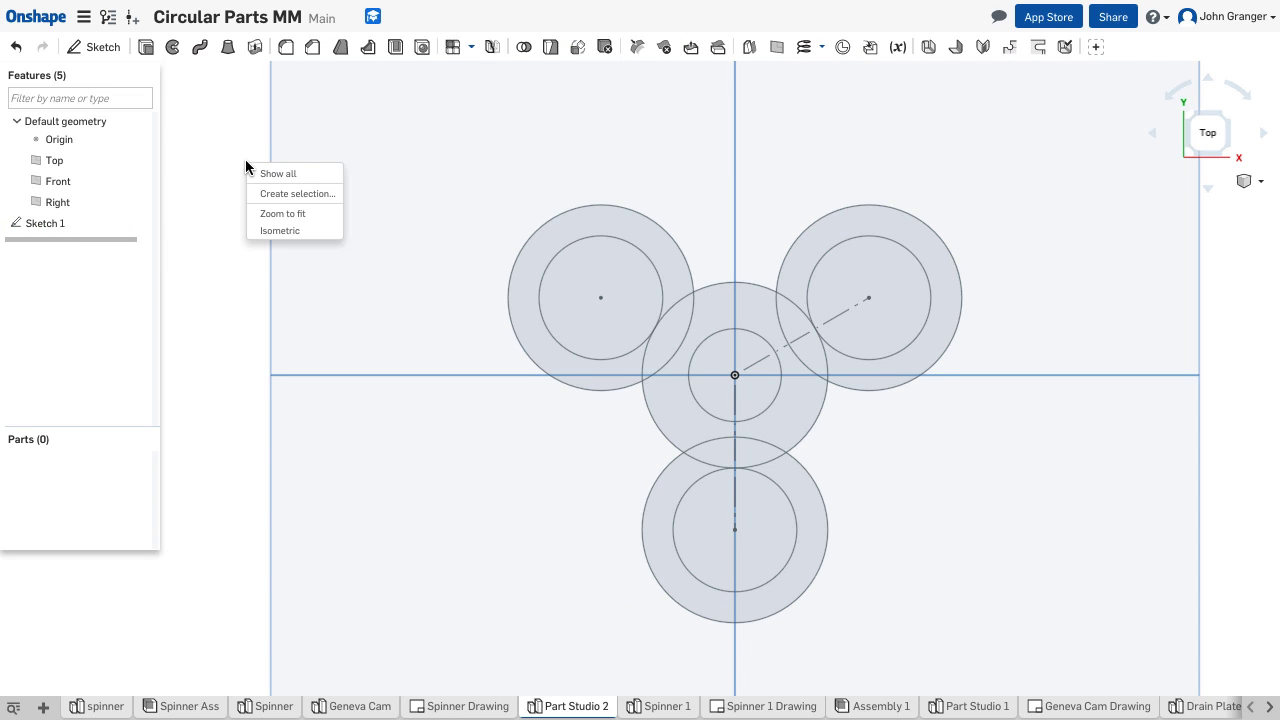
pyautogui.click(268, 231)
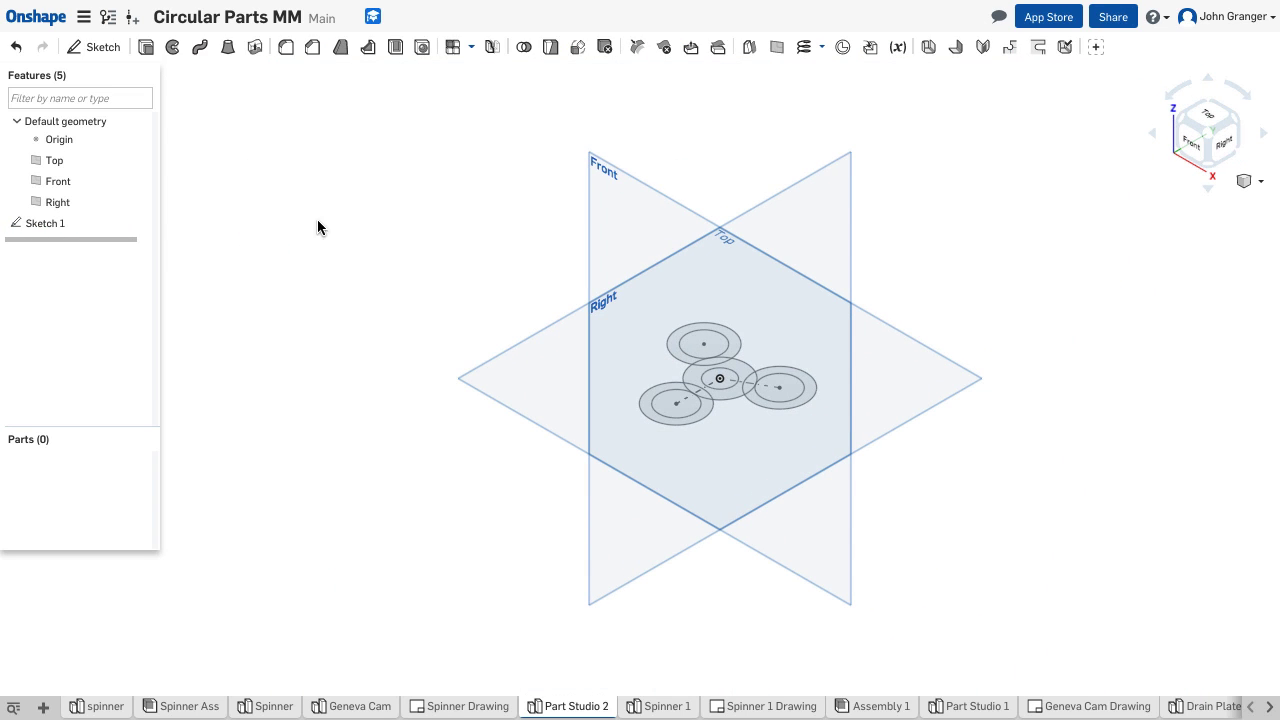
# Extrude the lobe and hub ring regions 10 mm deep to create Part 1.
pyautogui.click(146, 47)
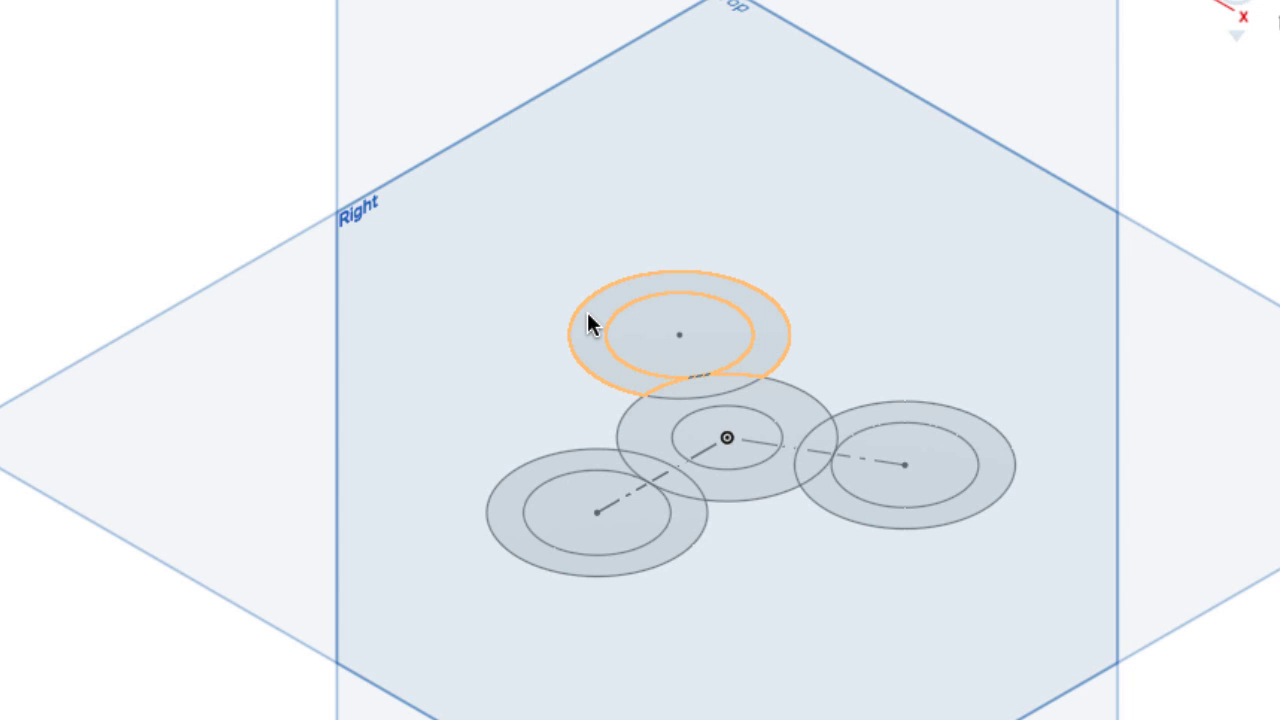
pyautogui.click(580, 318)
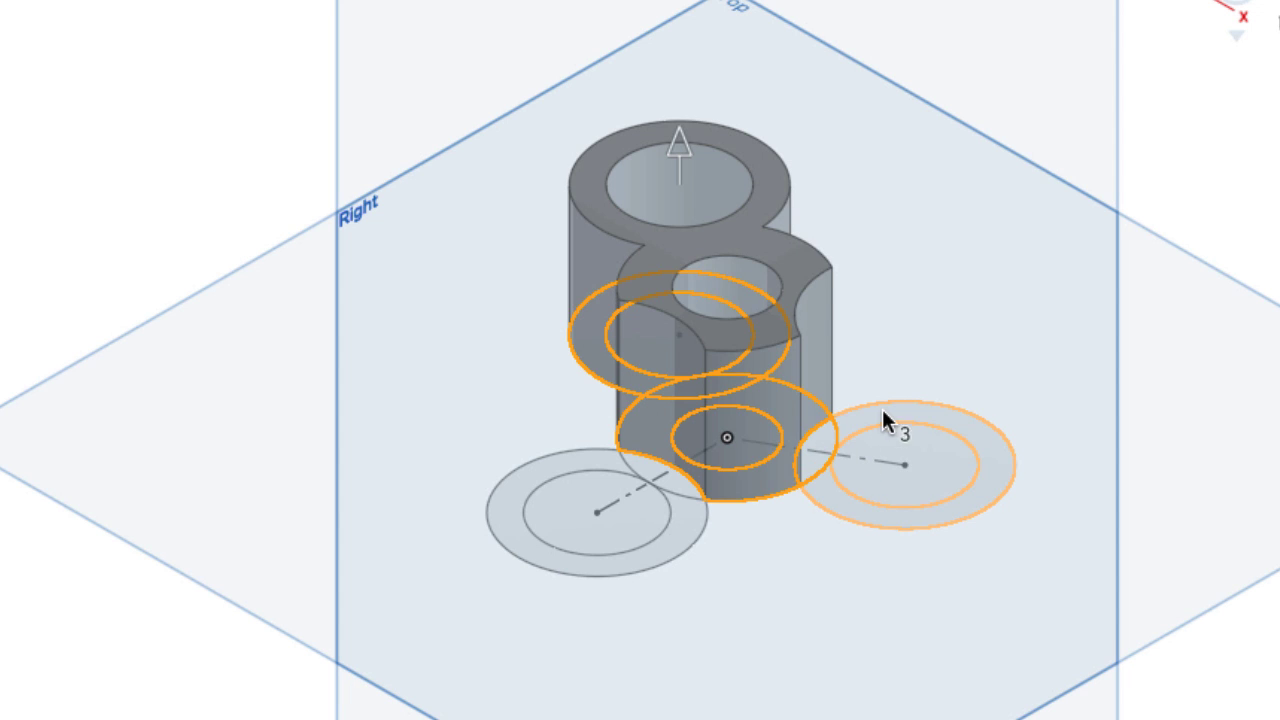
pyautogui.click(884, 408)
pyautogui.click(711, 475)
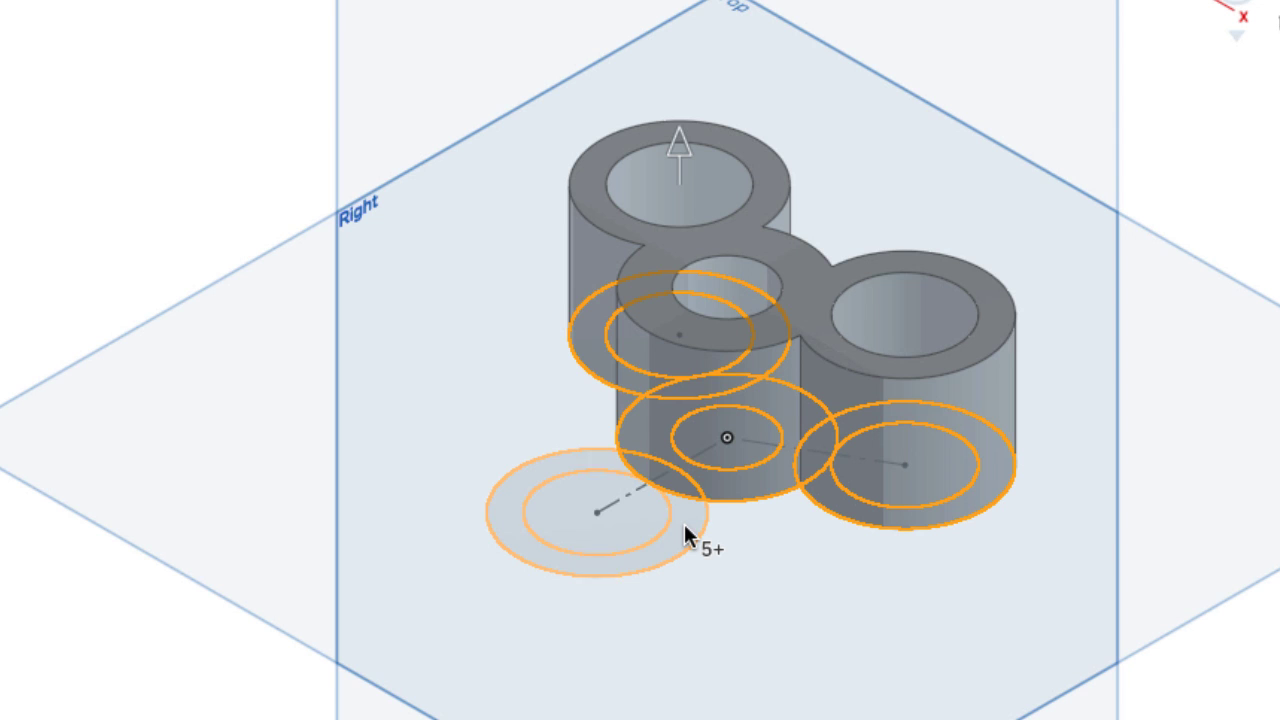
pyautogui.click(684, 524)
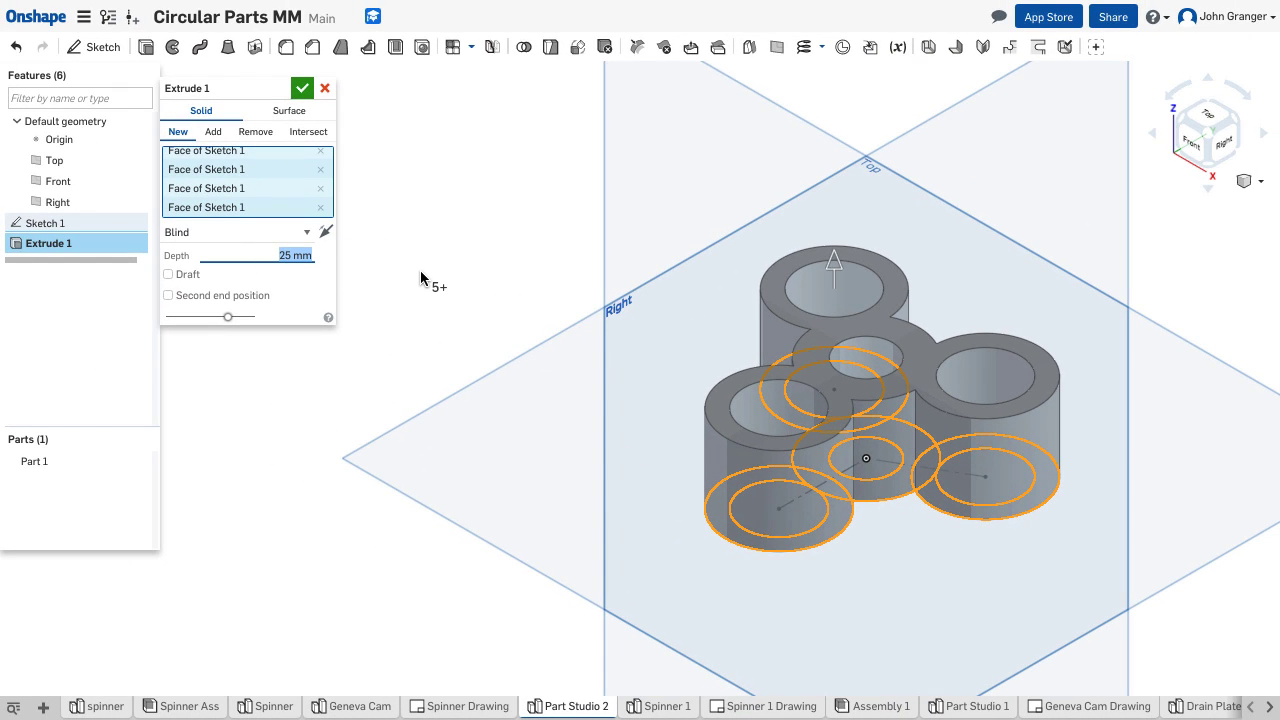
pyautogui.write('10')
pyautogui.press('Return')
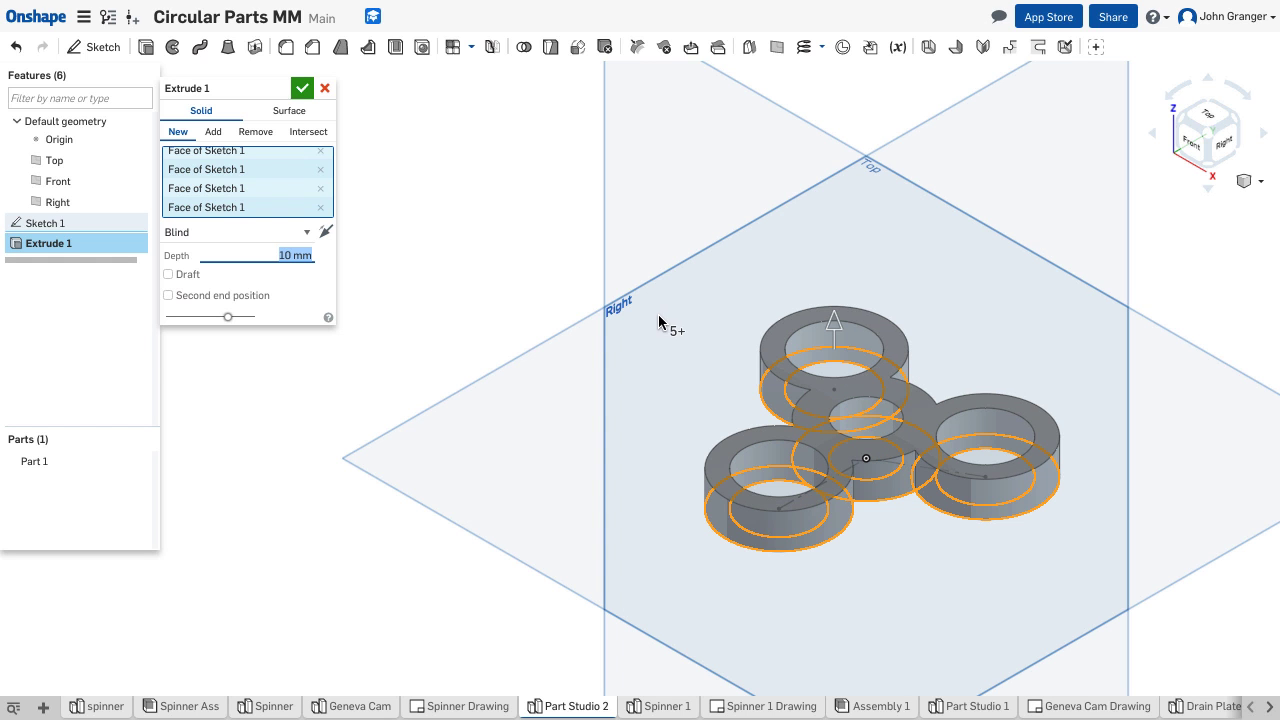
pyautogui.moveTo(663, 323); pyautogui.dragTo(606, 371, button='right')
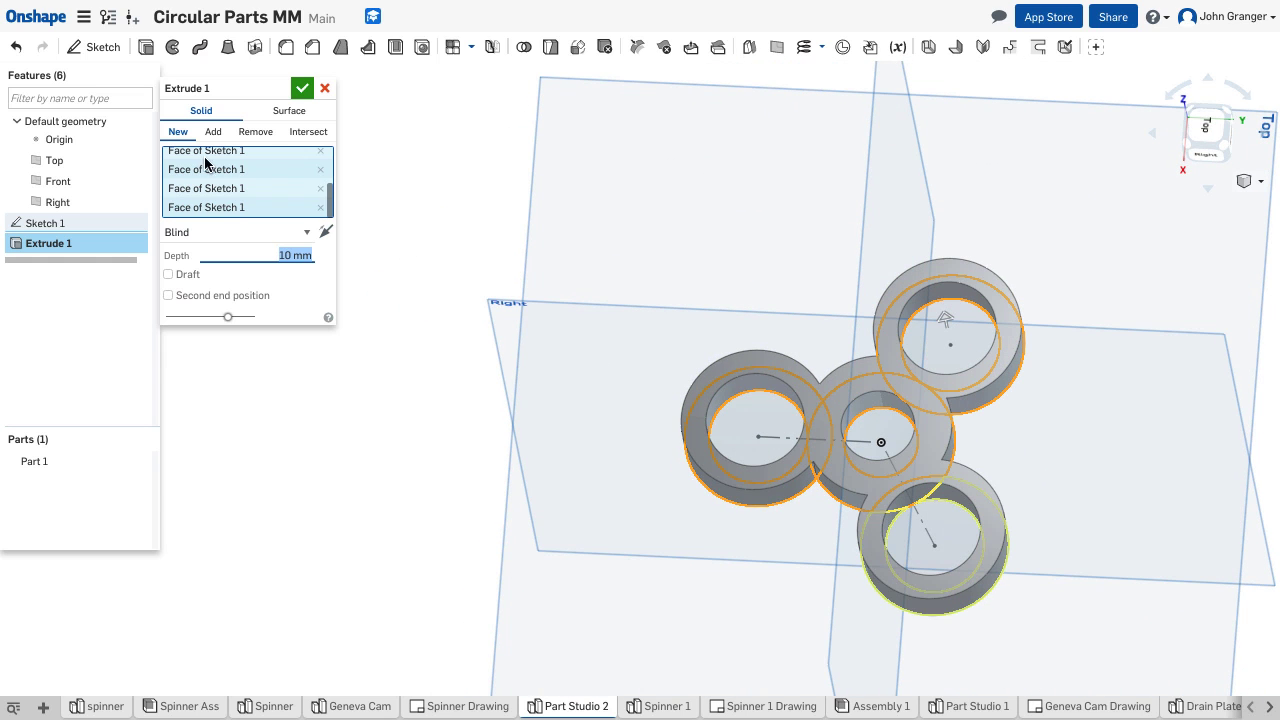
pyautogui.click(311, 89)
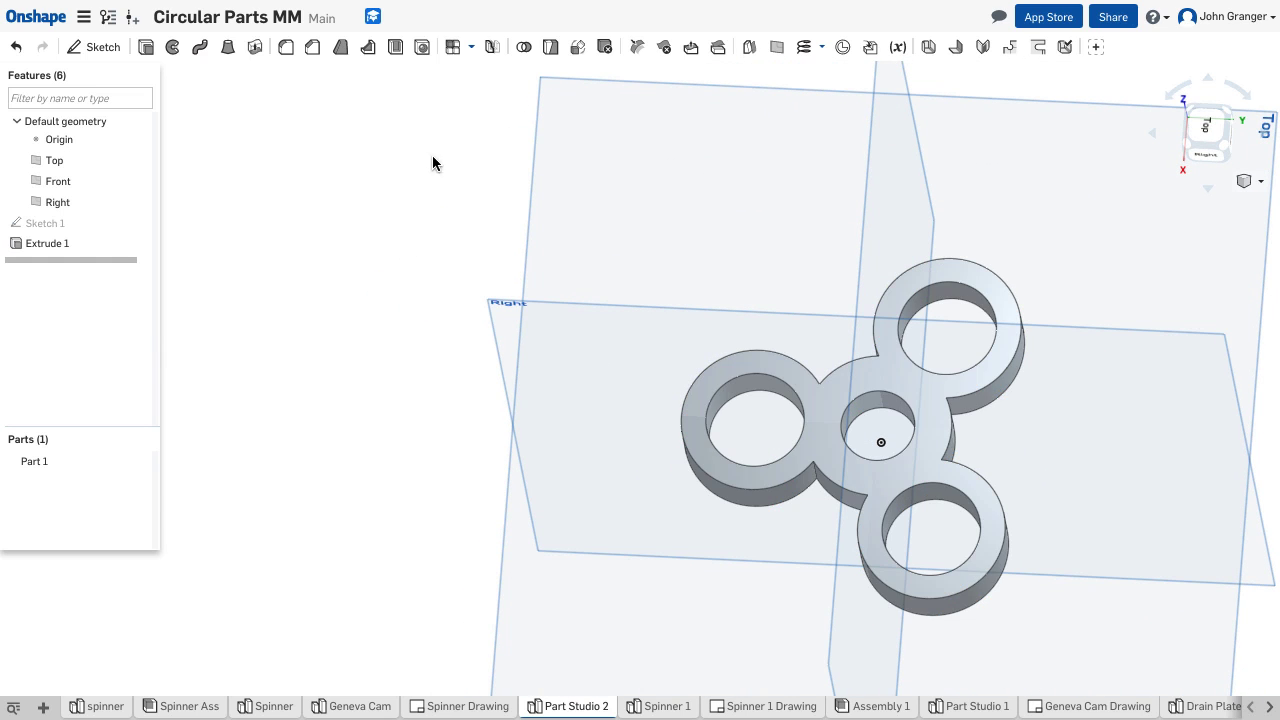
# Fillet the five vertical lobe-to-hub junction edges with a 5 mm radius.
pyautogui.hotkey('shift', '7')
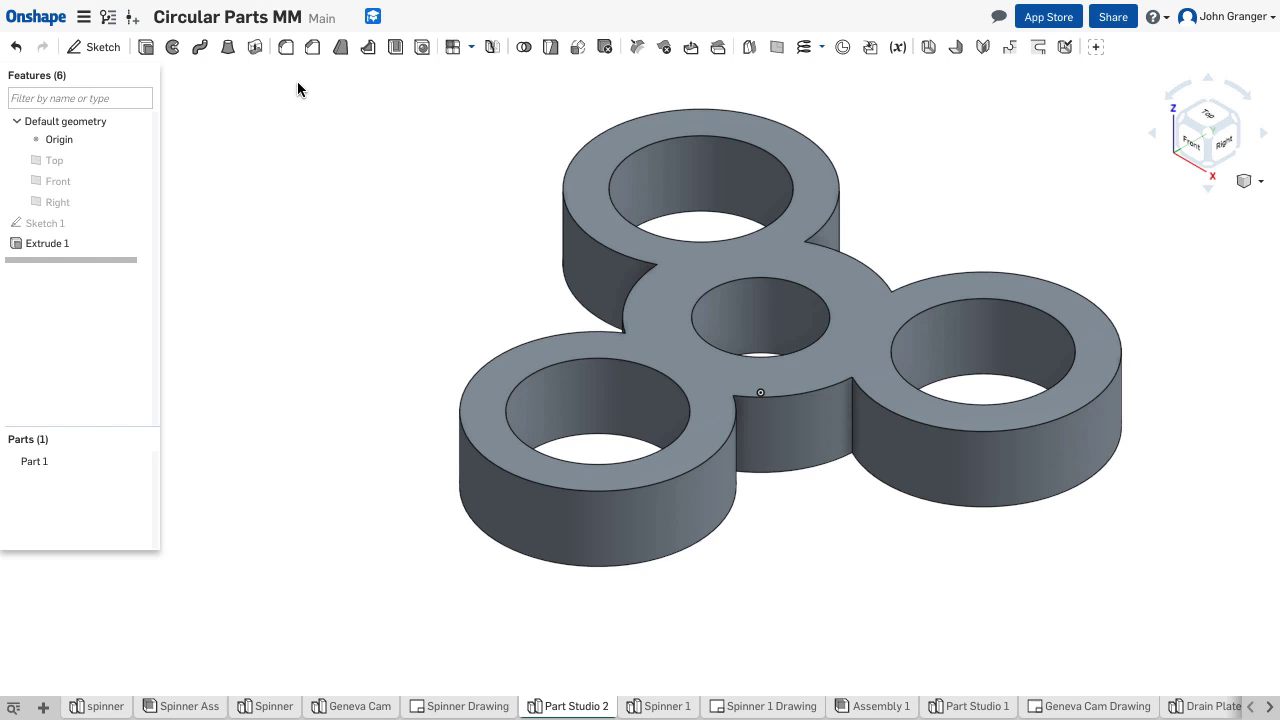
pyautogui.click(287, 50)
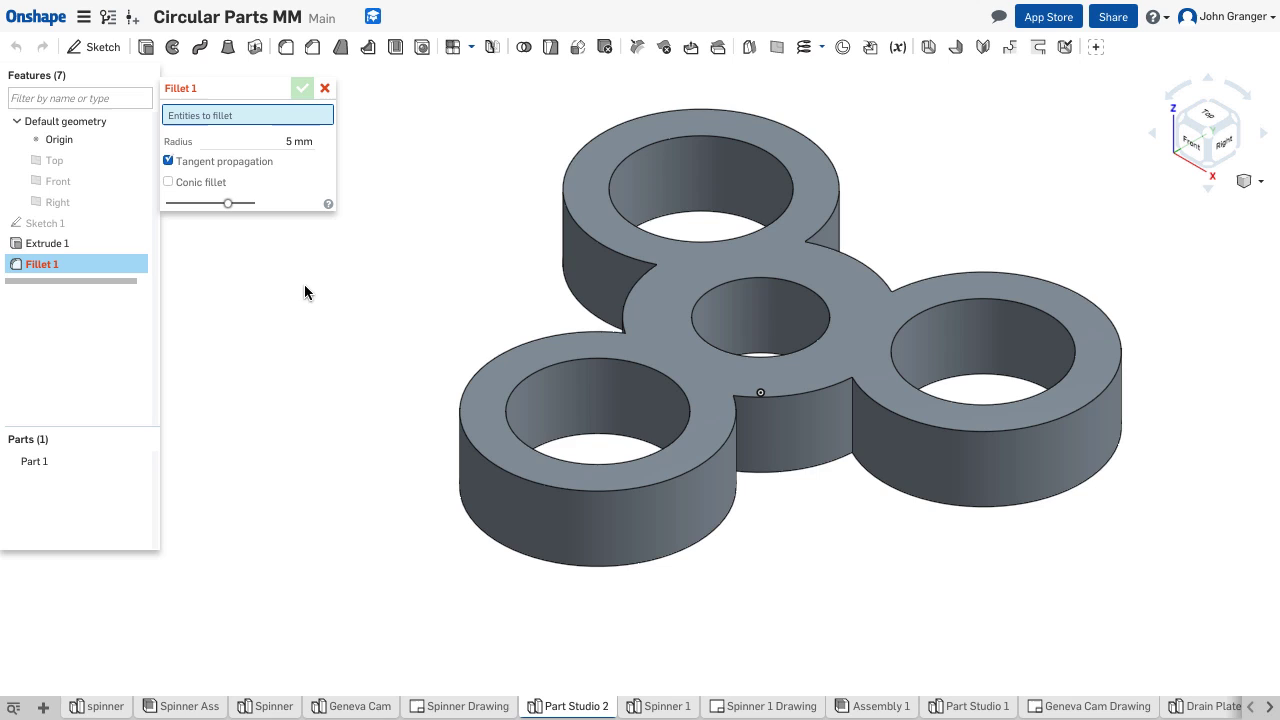
pyautogui.click(855, 422)
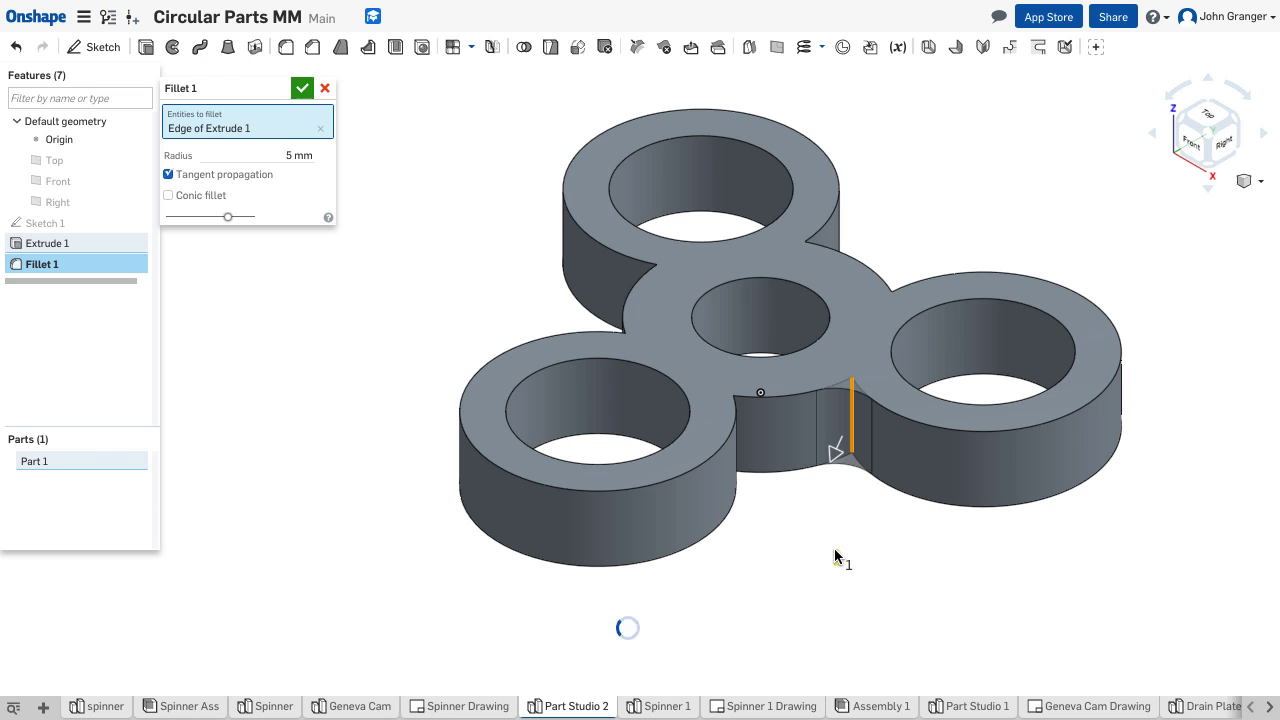
pyautogui.moveTo(868, 550); pyautogui.dragTo(746, 494, button='right')
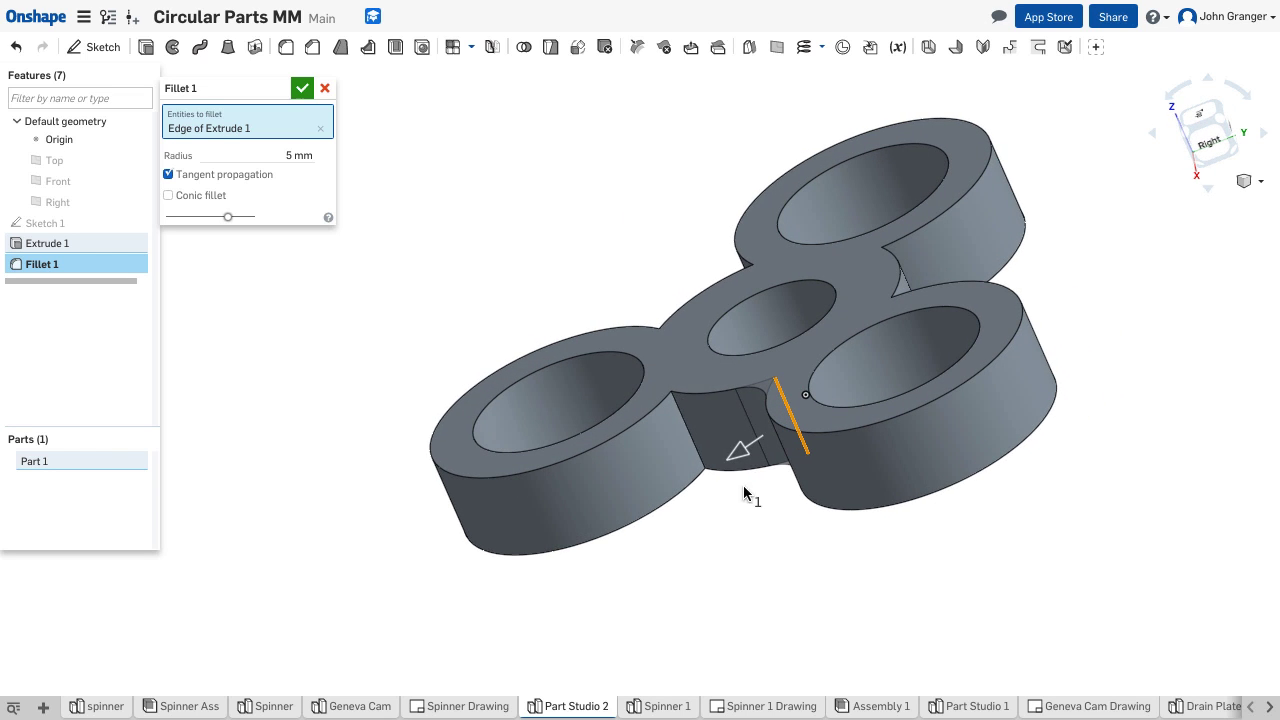
pyautogui.click(692, 447)
pyautogui.moveTo(1222, 556); pyautogui.dragTo(1034, 594, button='right')
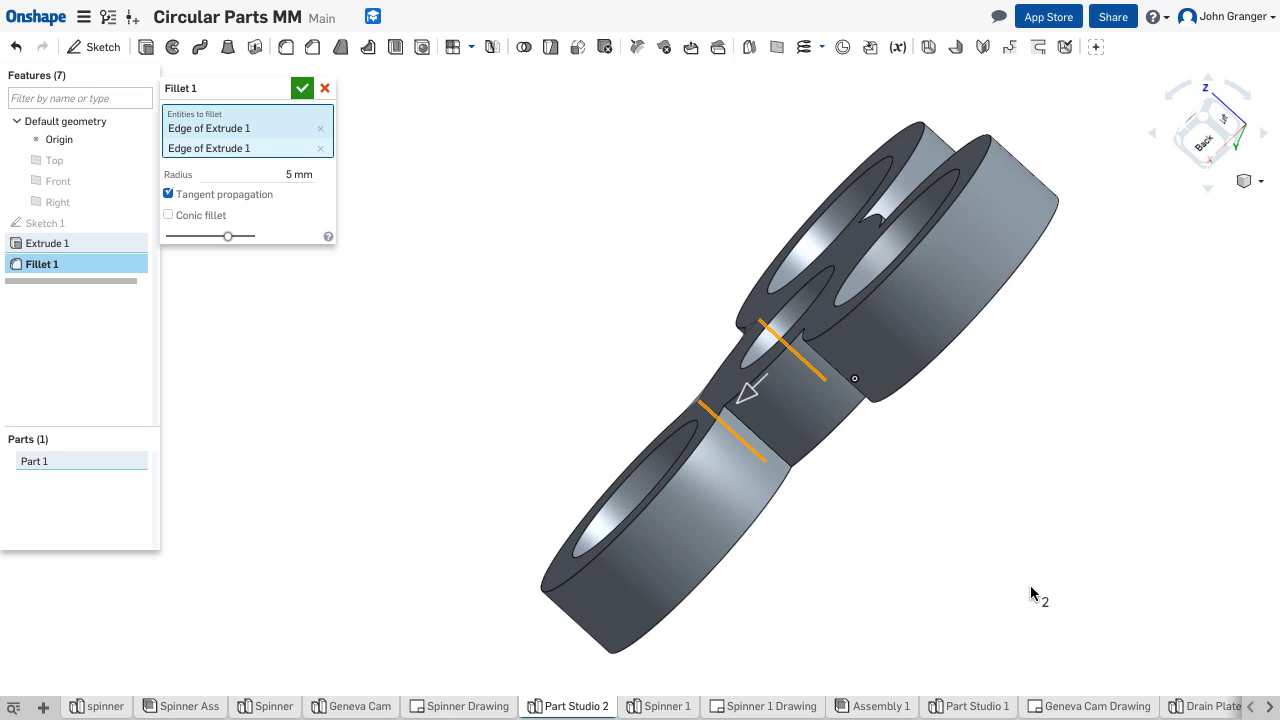
pyautogui.click(762, 448)
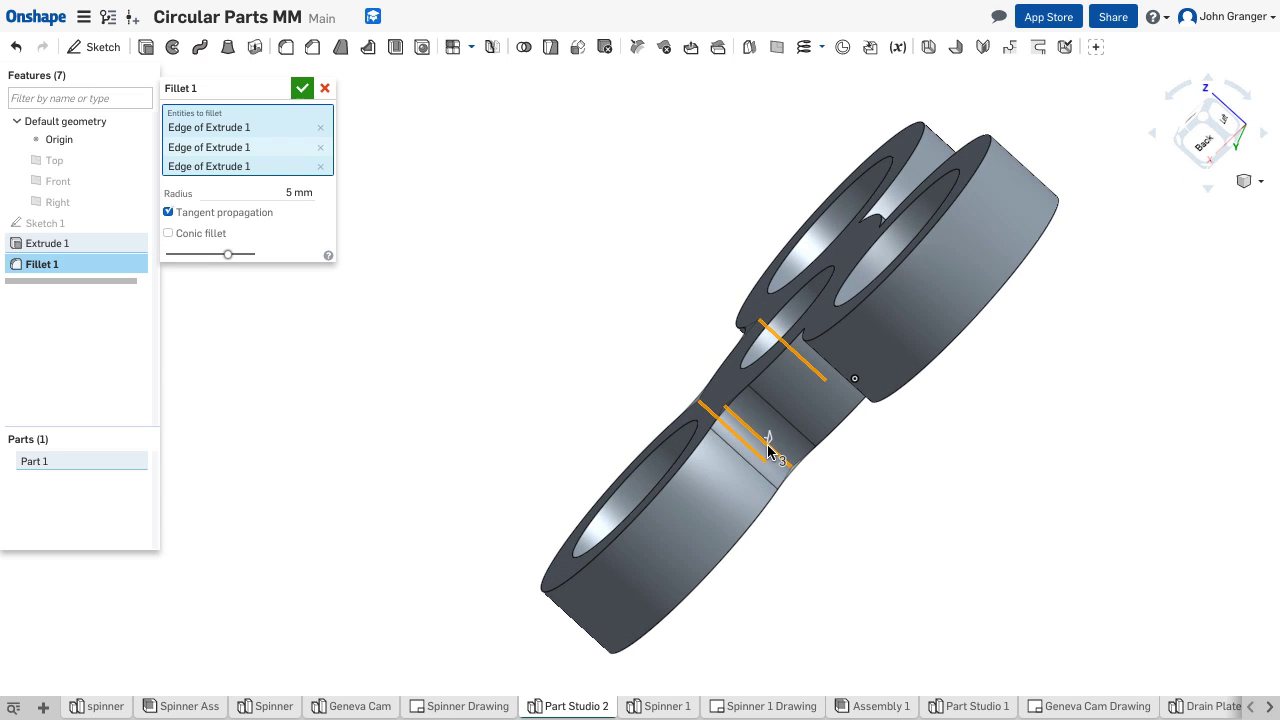
pyautogui.moveTo(865, 548); pyautogui.dragTo(937, 516, button='right')
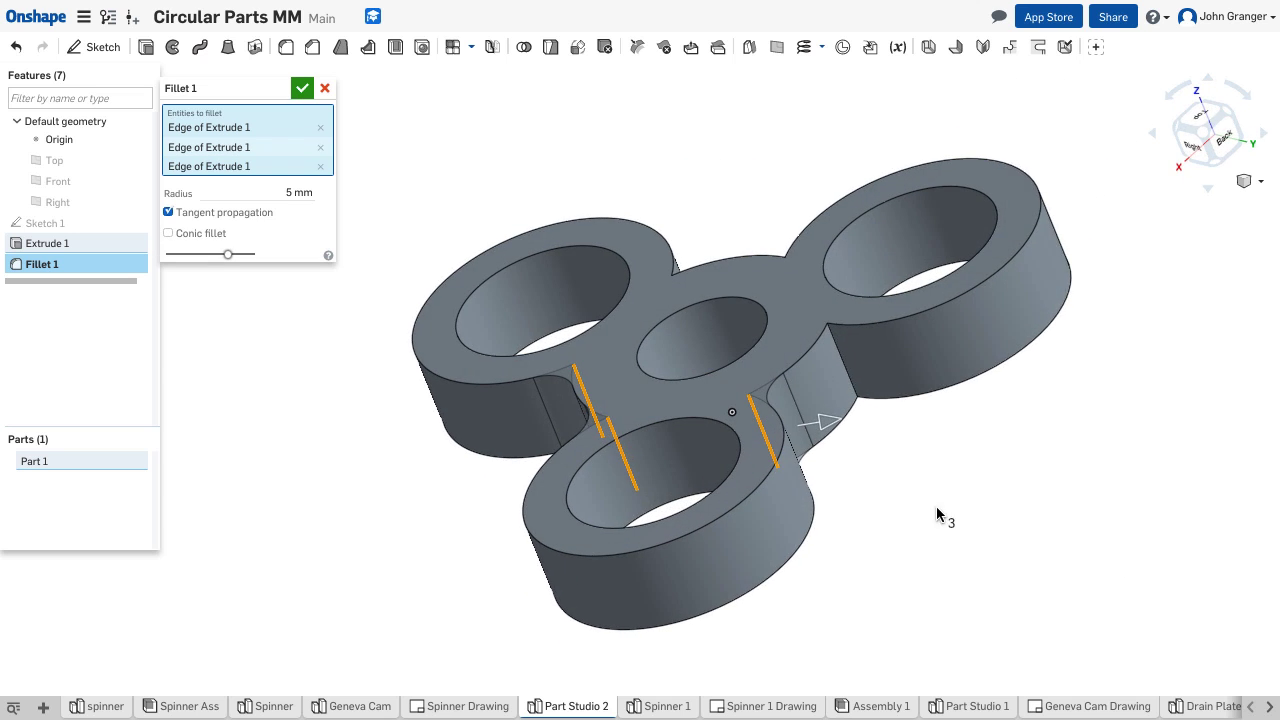
pyautogui.click(848, 374)
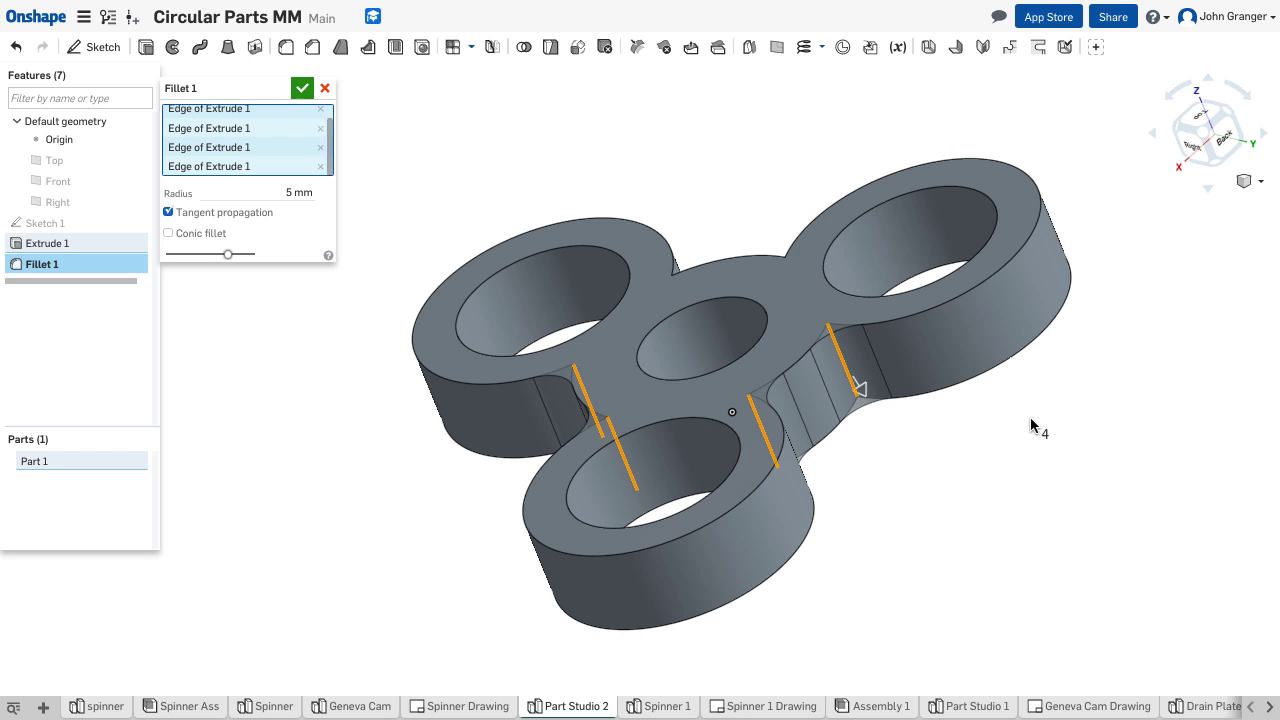
pyautogui.moveTo(1085, 459); pyautogui.dragTo(860, 585, button='right')
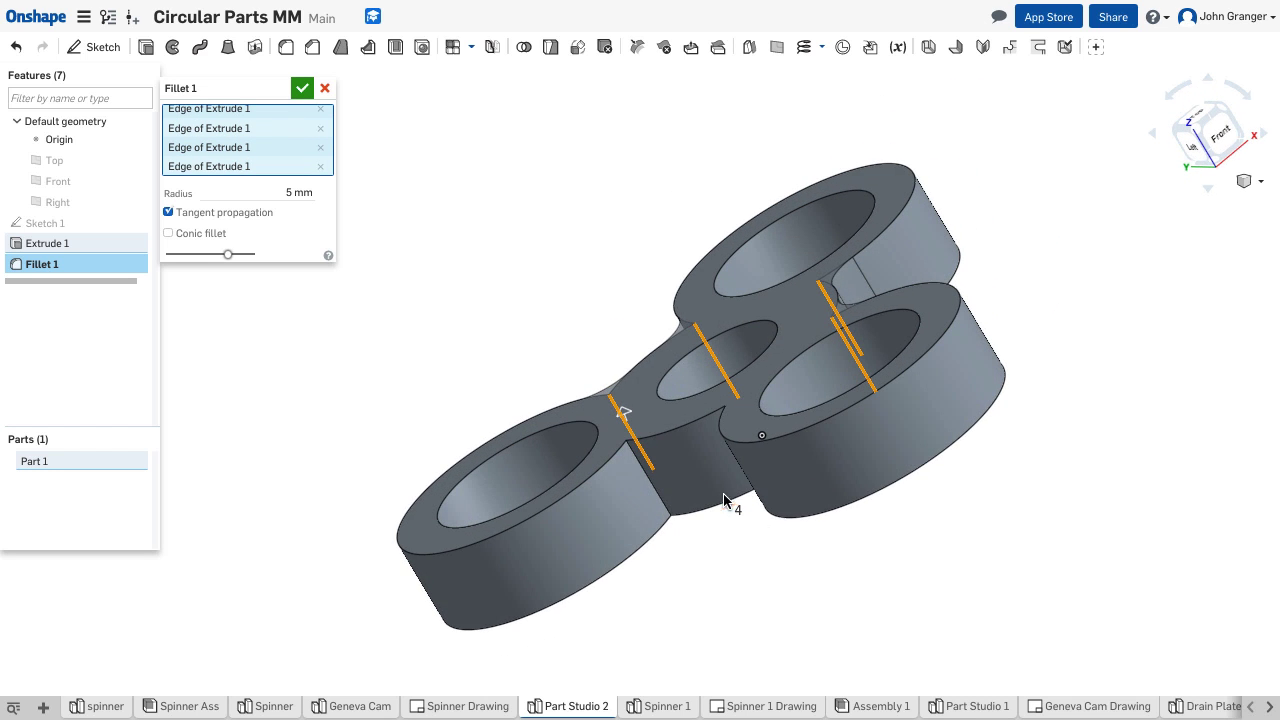
pyautogui.click(652, 485)
pyautogui.press('n')
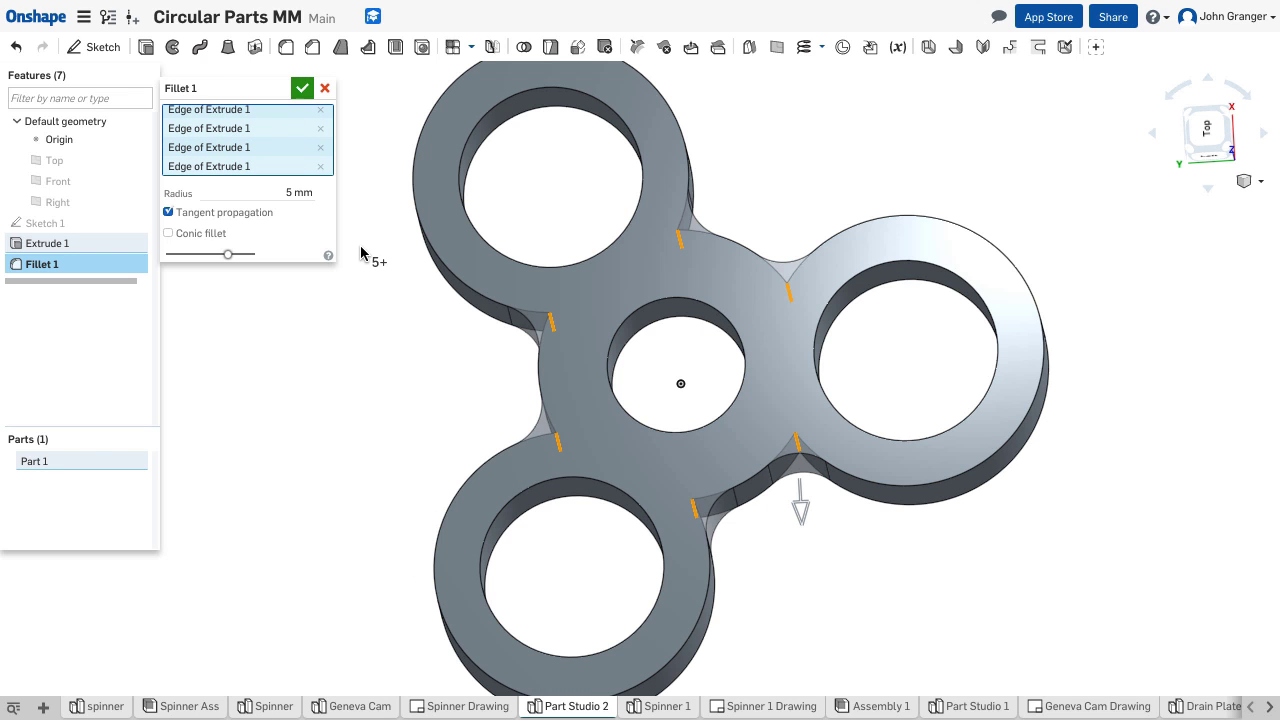
pyautogui.click(301, 90)
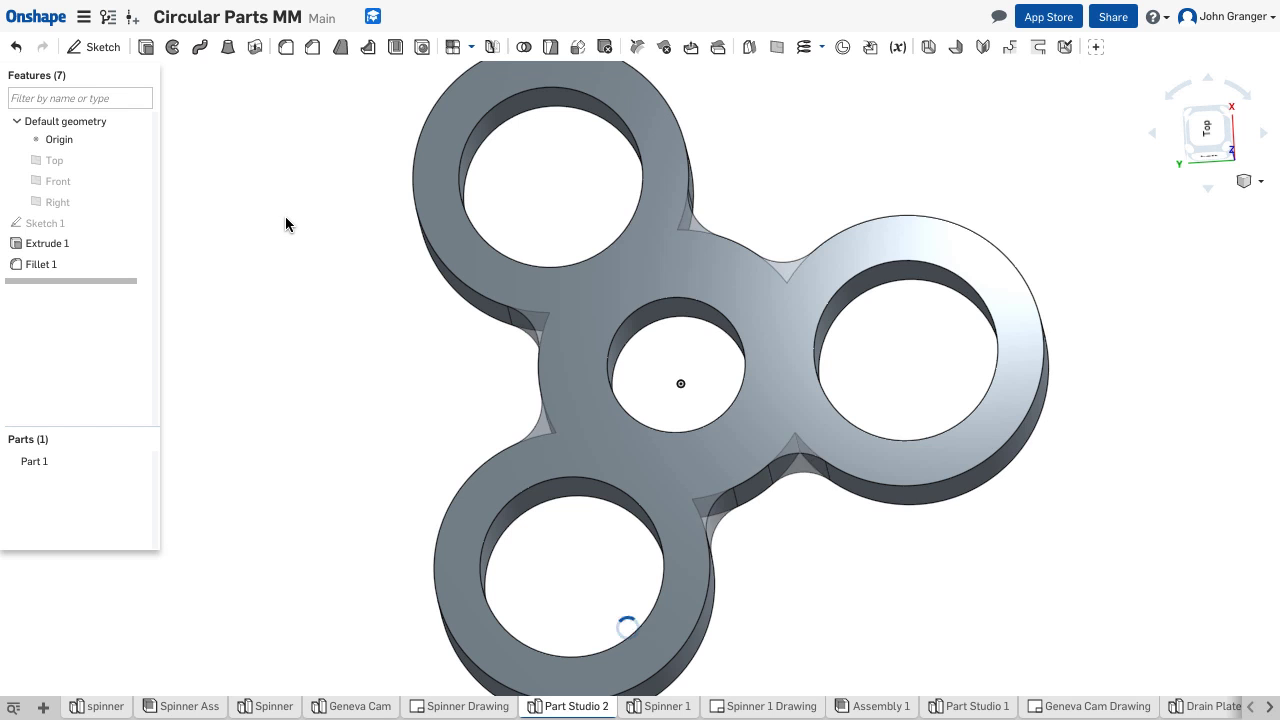
# Orbit the filleted spinner to inspect it.
pyautogui.moveTo(340, 417); pyautogui.dragTo(331, 357, button='right')
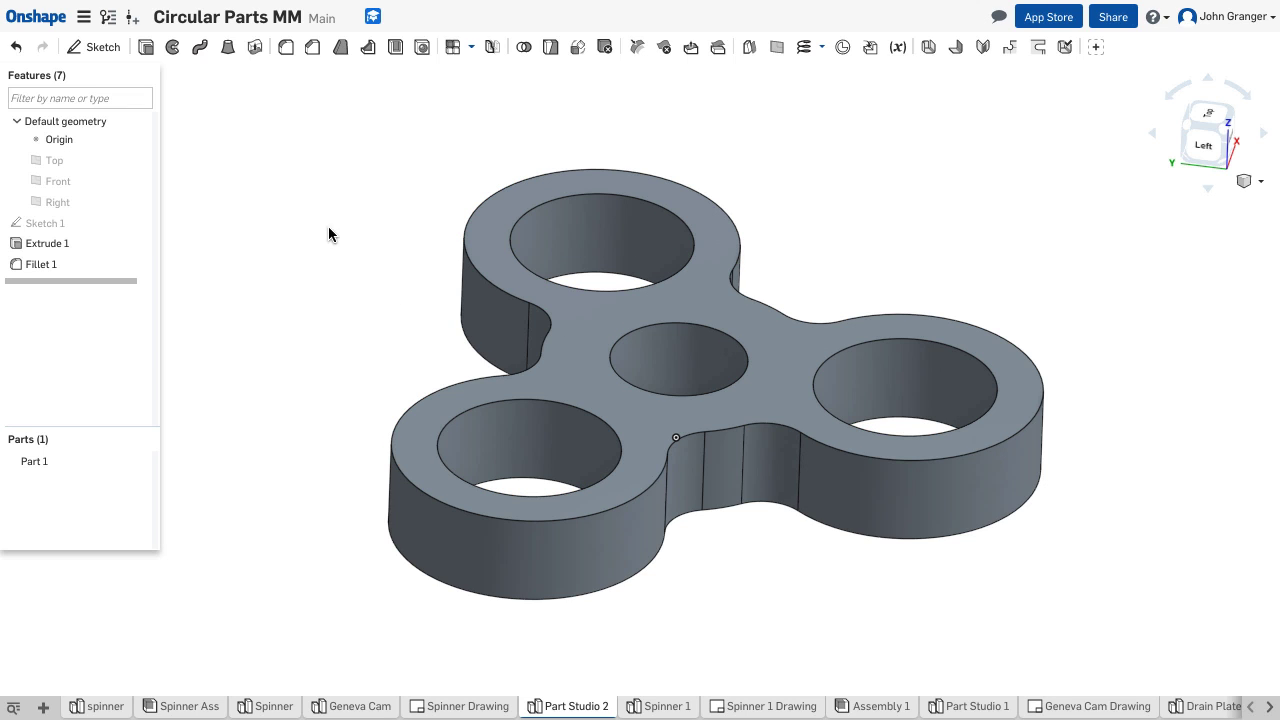
# Apply a 1 mm fillet to every part edge by box-selecting the whole spinner.
pyautogui.click(287, 48)
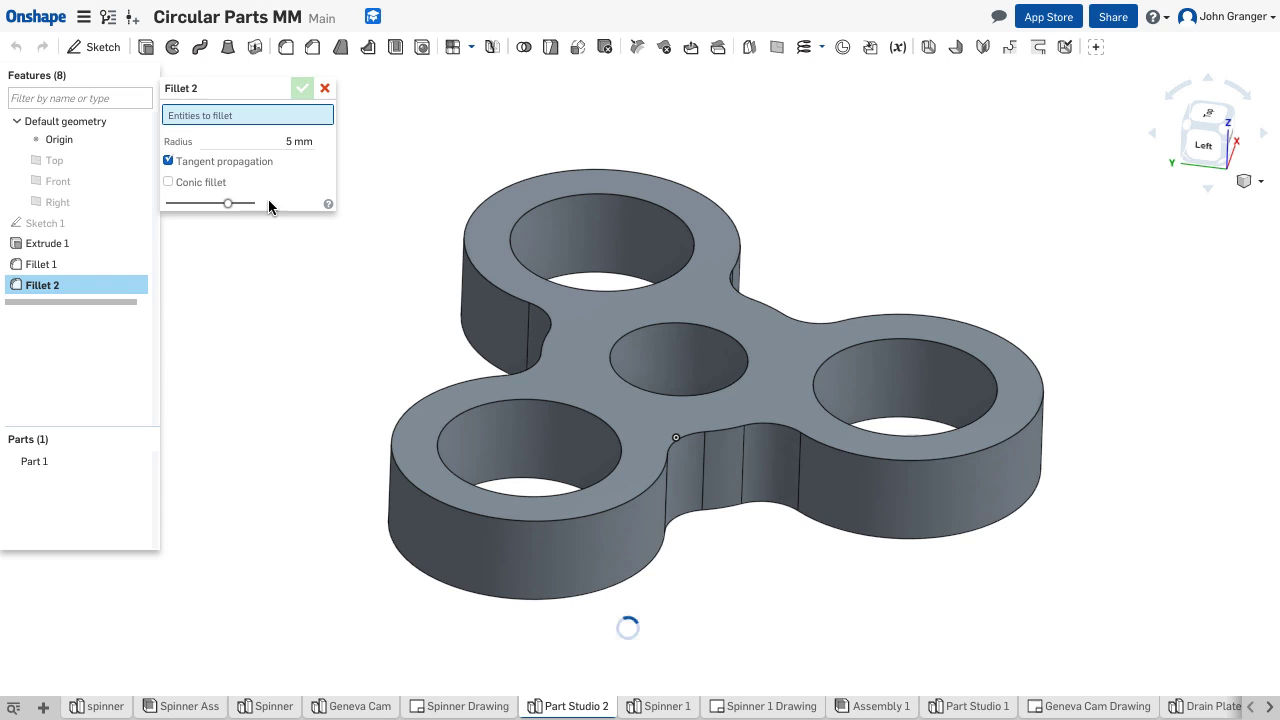
pyautogui.click(290, 141)
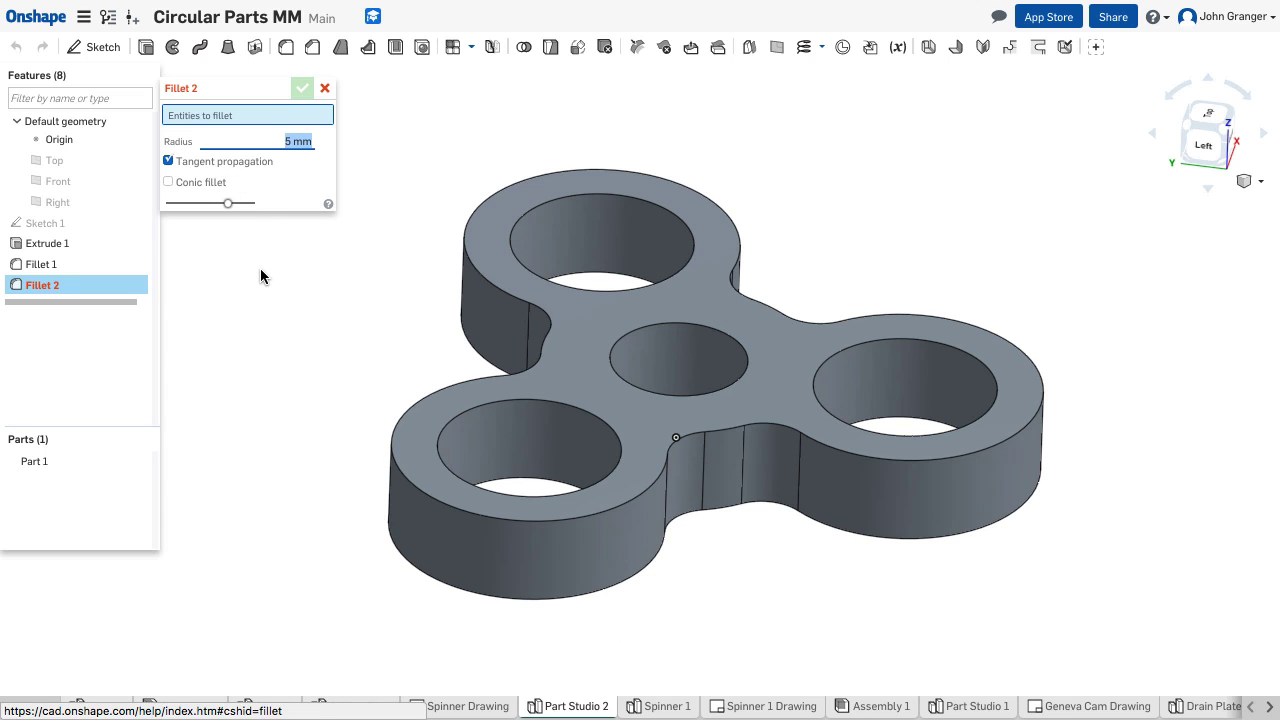
pyautogui.write('1')
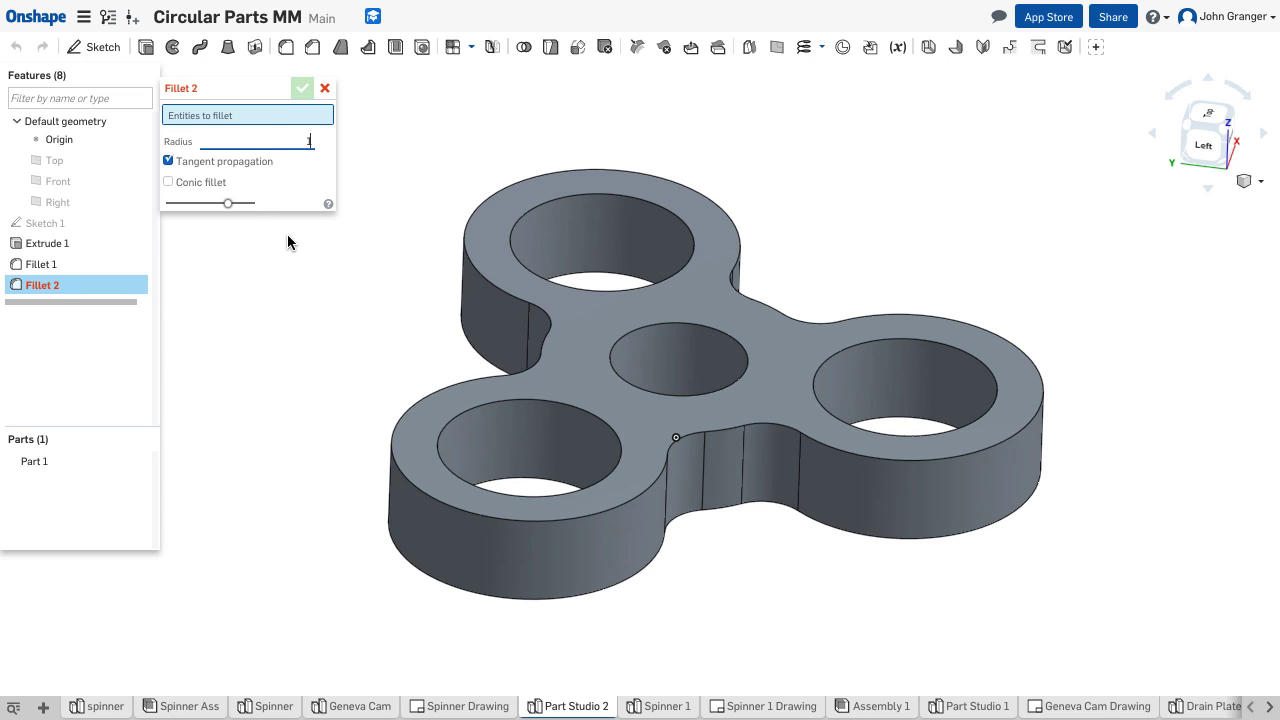
pyautogui.press('Return')
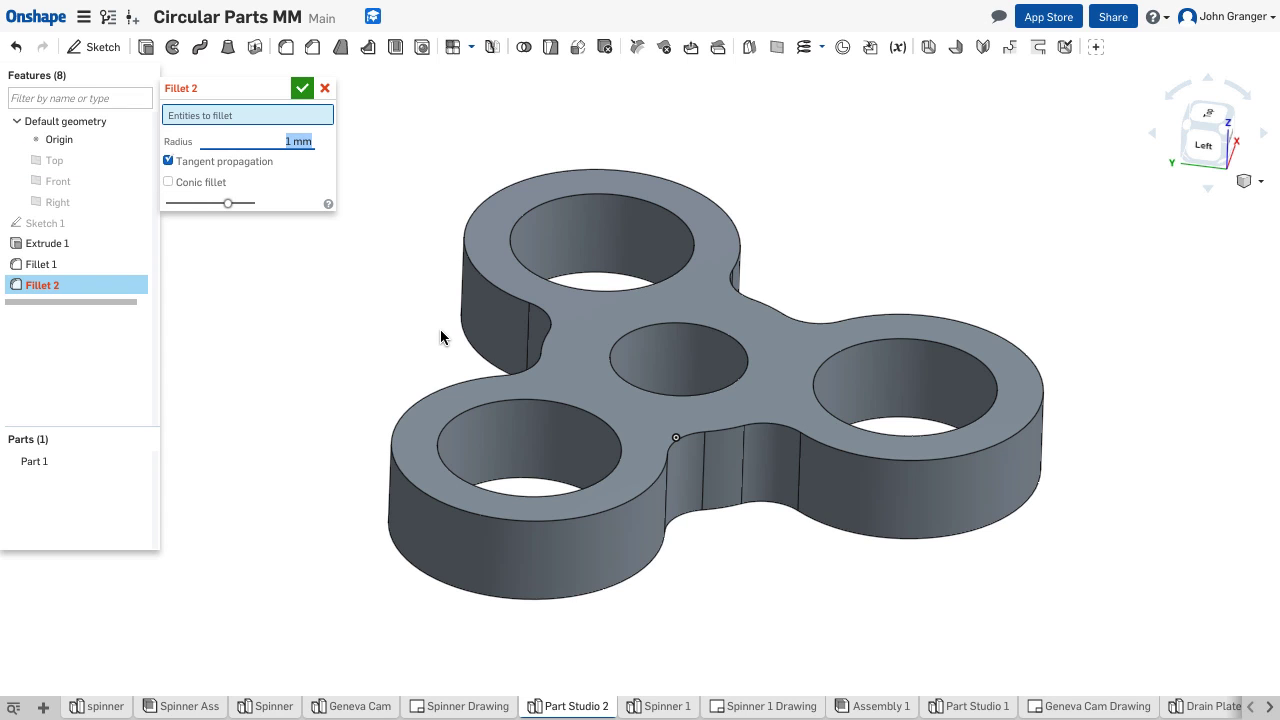
pyautogui.scroll(-2, 445, 330)
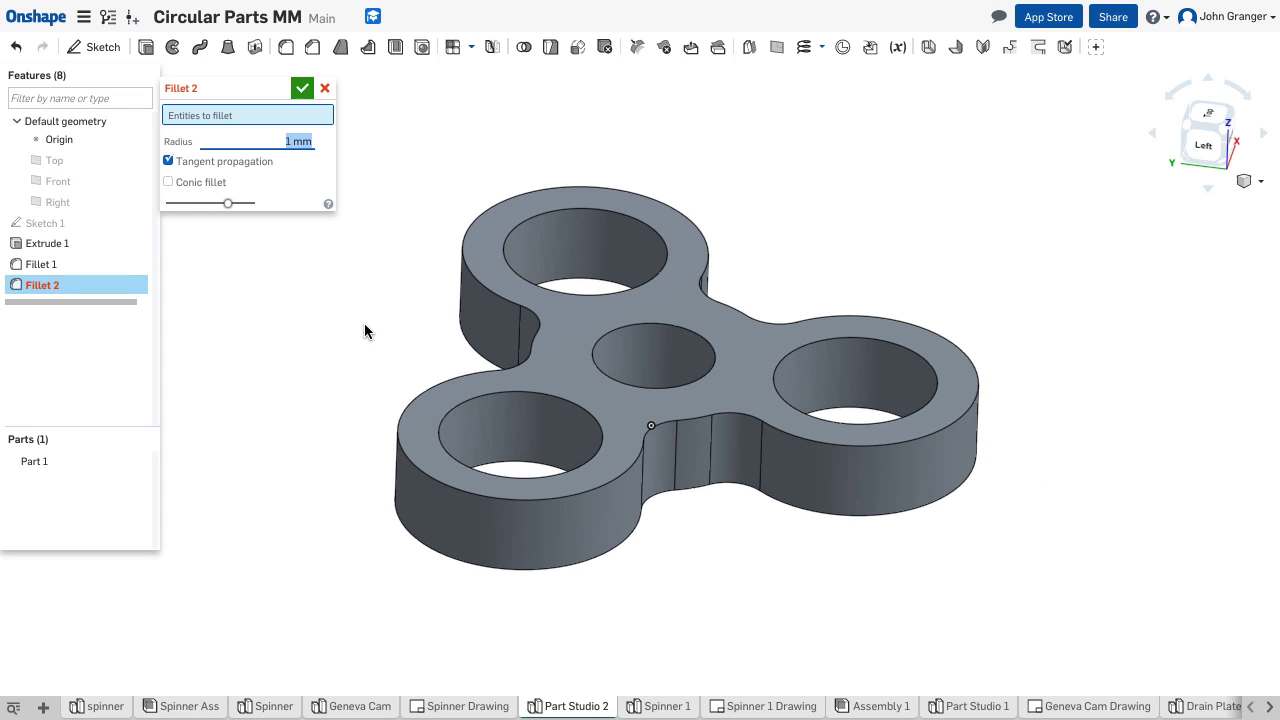
pyautogui.moveTo(364, 331); pyautogui.dragTo(446, 314, button='middle')
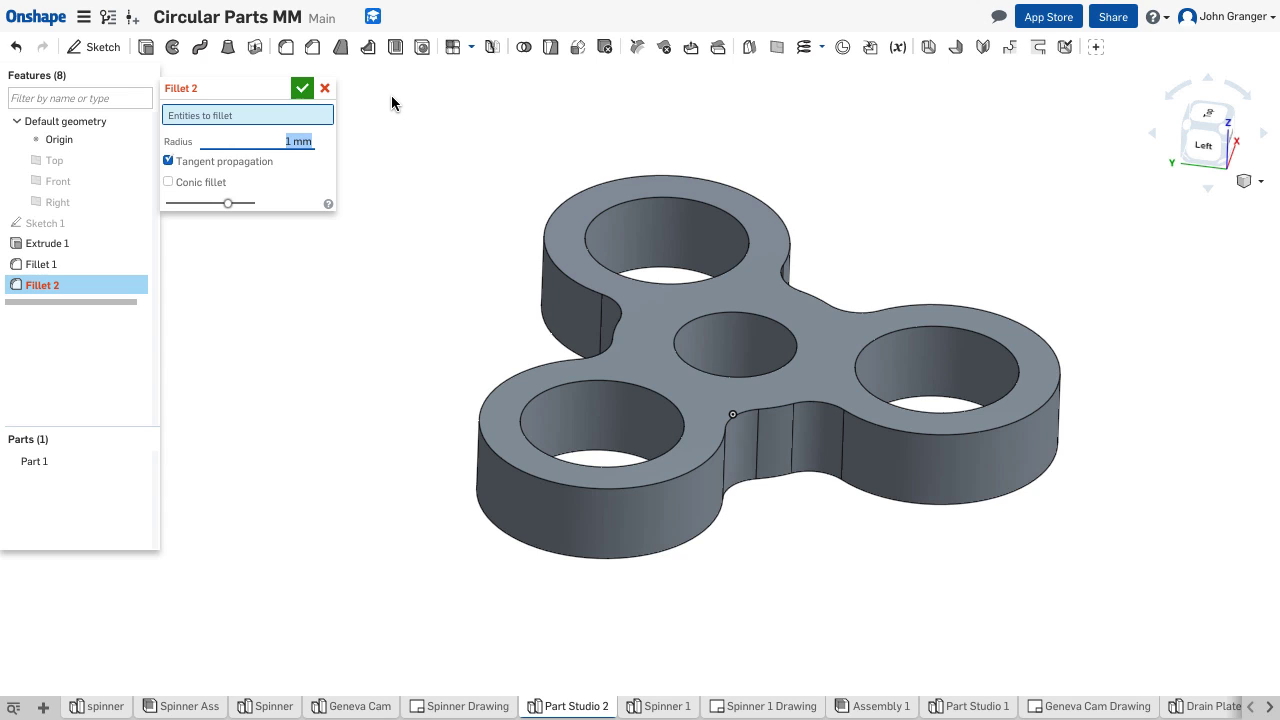
pyautogui.moveTo(391, 96); pyautogui.dragTo(1119, 609)
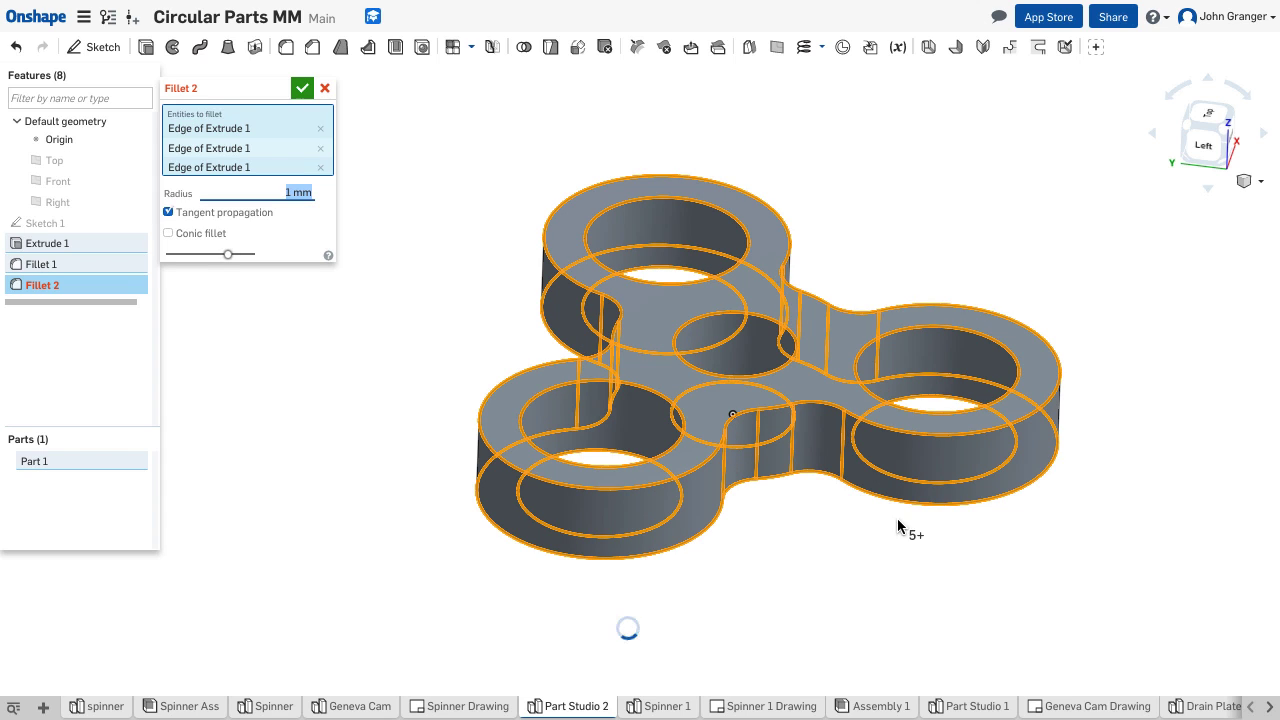
pyautogui.click(302, 88)
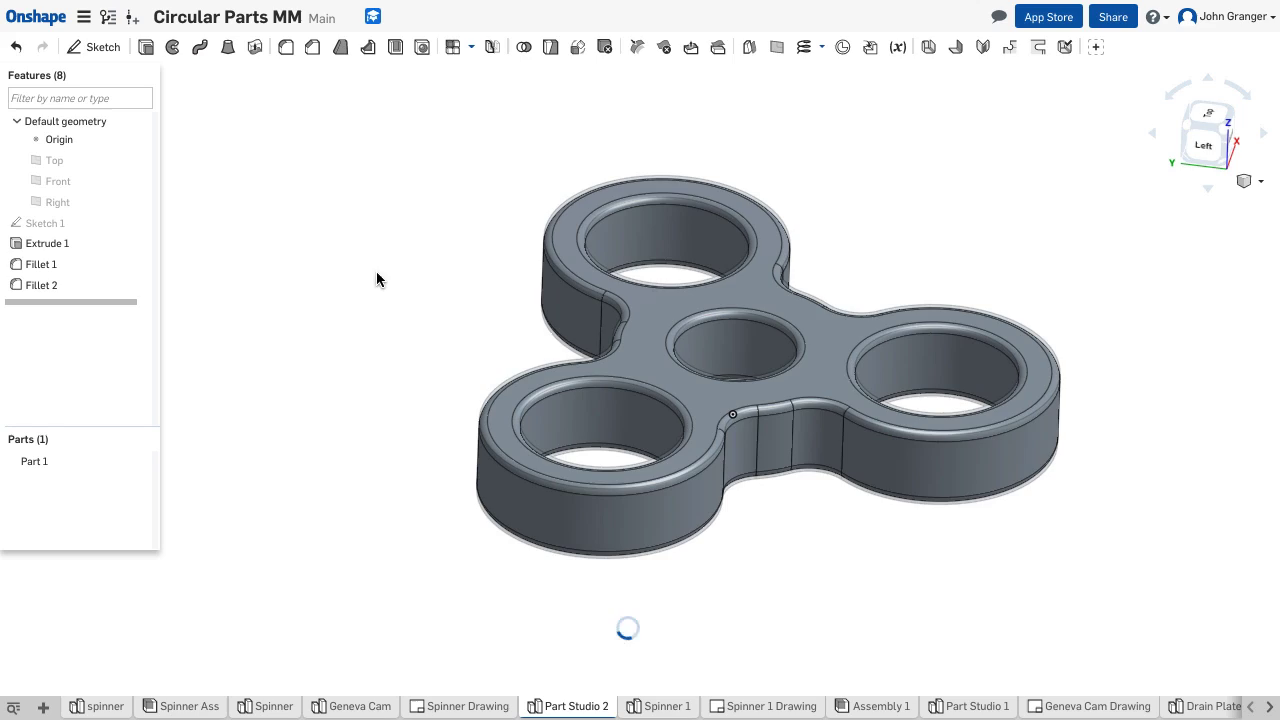
# Orbit to check the spinner's underside, then restore the Isometric view.
pyautogui.moveTo(377, 323); pyautogui.dragTo(287, 309, button='right')
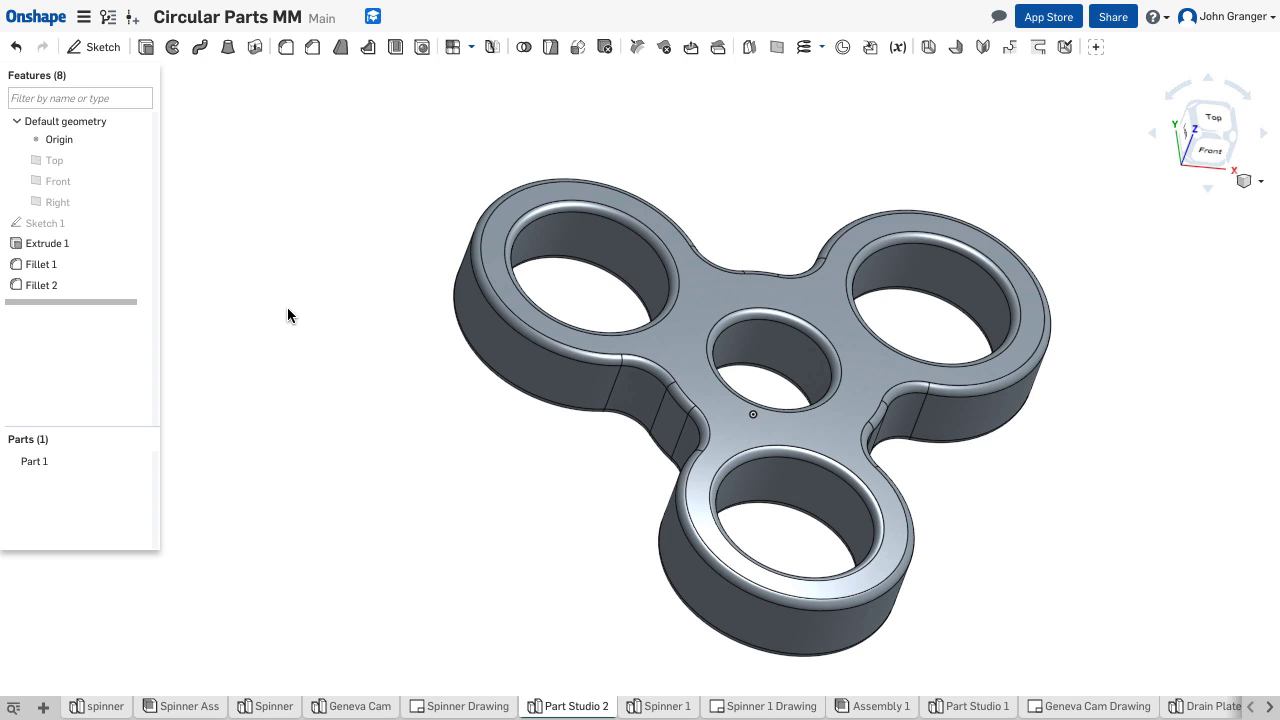
pyautogui.rightClick(289, 311)
pyautogui.click(305, 379)
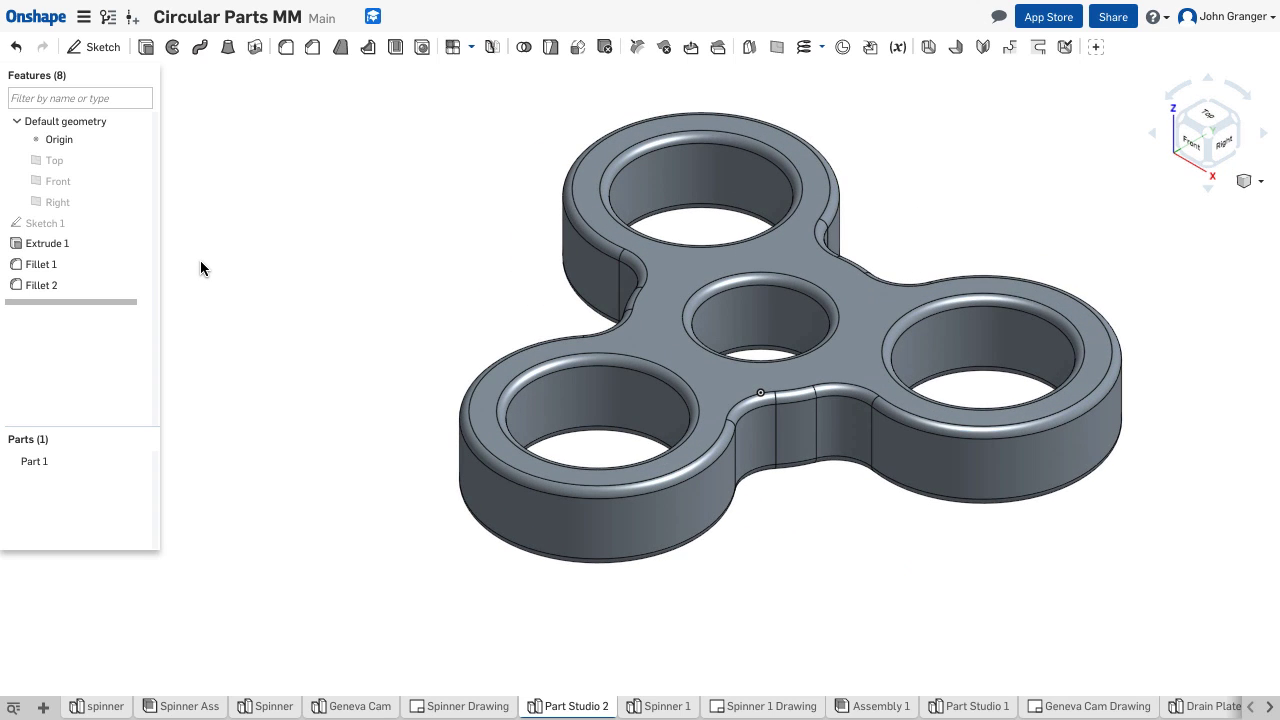